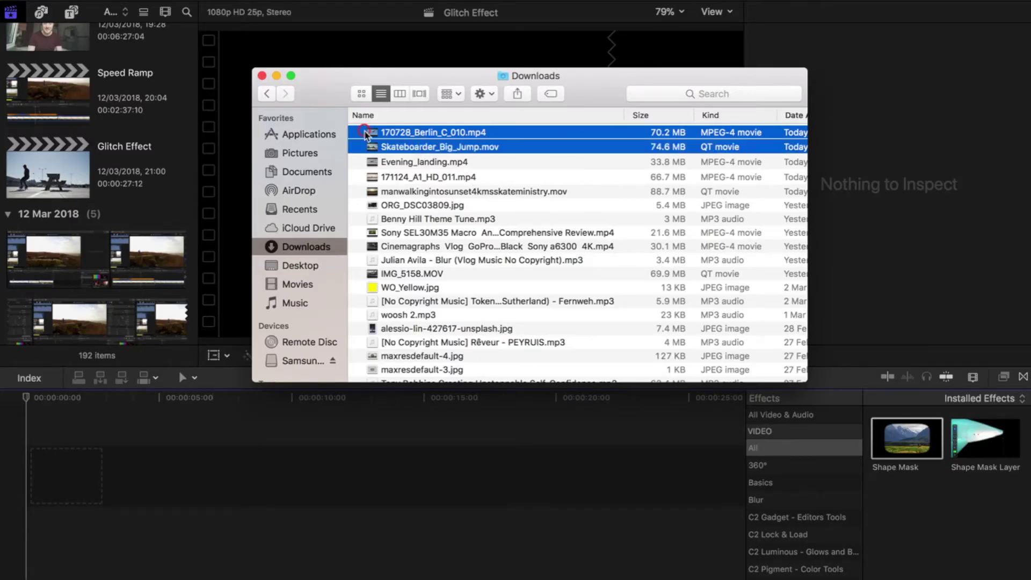
Step: Add 170728_Berlin_C_010.mp4 and Skateboarder_Big_Jump.mov from the Downloads folder to the empty Glitch Effect timeline
left_click_drag(422, 147, 92, 472)
mouse_move(28, 404)
left_mouse_down()
mouse_move(621, 409)
mouse_move(38, 403)
left_mouse_up()
key("c")
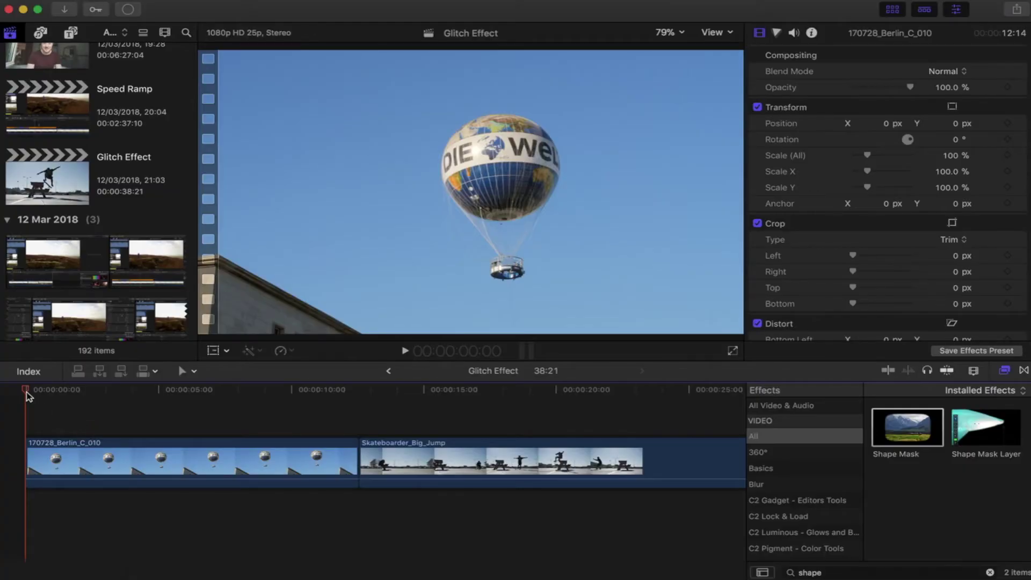
Step: Scrub through the first five seconds of the balloon clip to preview its footage
left_click(158, 401)
left_click_drag(161, 394, 7, 392)
left_click(140, 456)
left_click(87, 432)
left_click(158, 401)
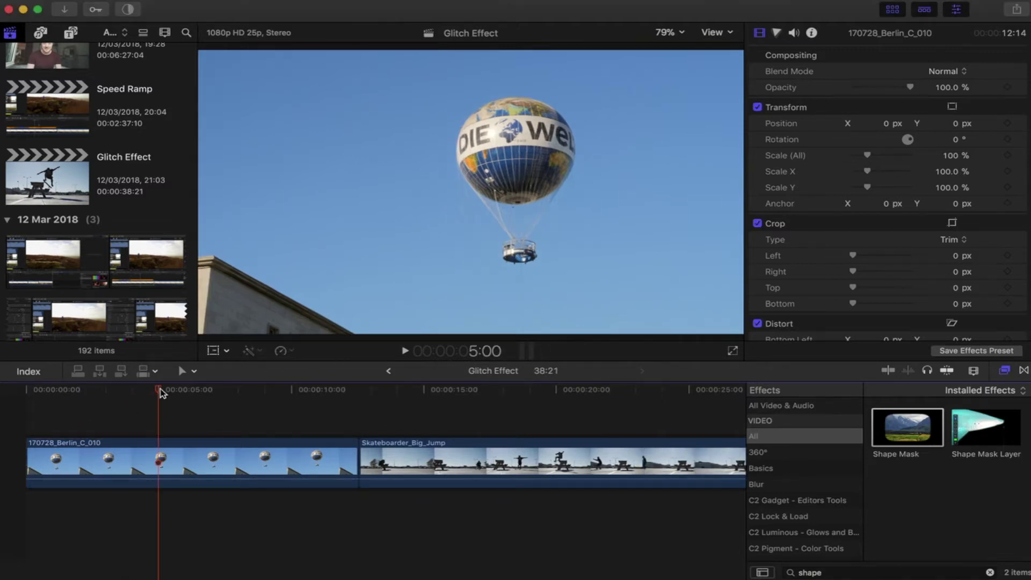
mouse_move(160, 393)
left_mouse_down()
mouse_move(601, 396)
mouse_move(144, 404)
left_mouse_up()
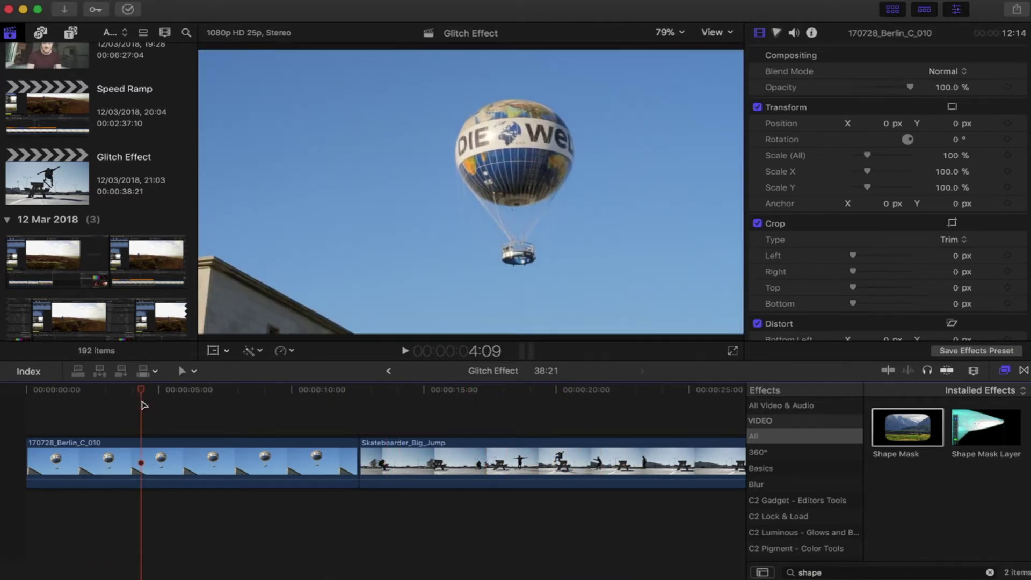
Step: Duplicate the balloon clip, stack the copy directly above the original, and delete the gap before the skateboarder clip
left_click(141, 459)
key("super+c")
key("Down")
key("super+v")
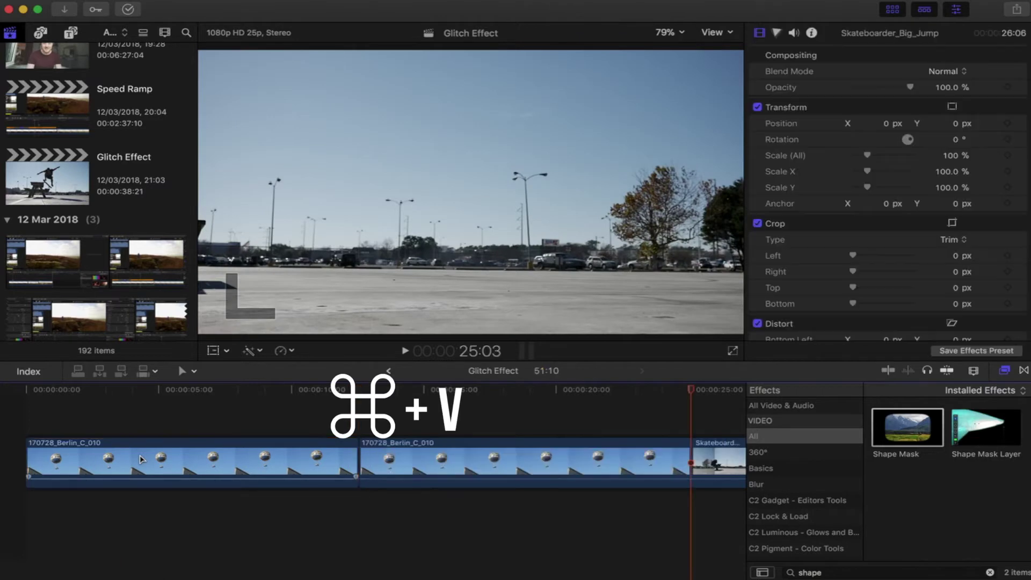
left_click_drag(421, 466, 24, 421)
left_click(438, 467)
key("BackSpace")
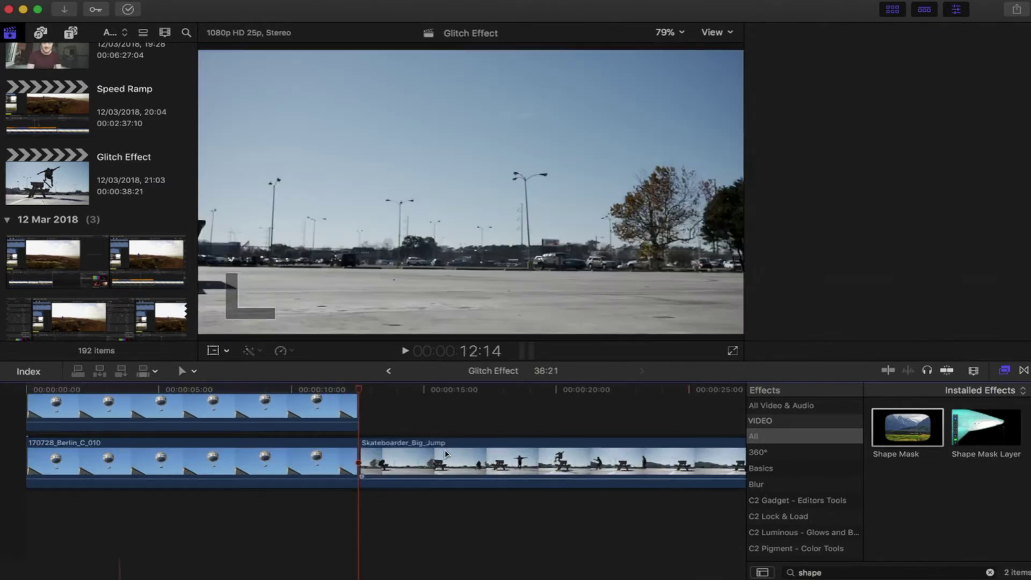
scroll(445, 454, "up", 2)
Step: Find the Bad TV effect and apply it to the upper balloon clip
left_click(179, 428)
left_click(158, 398)
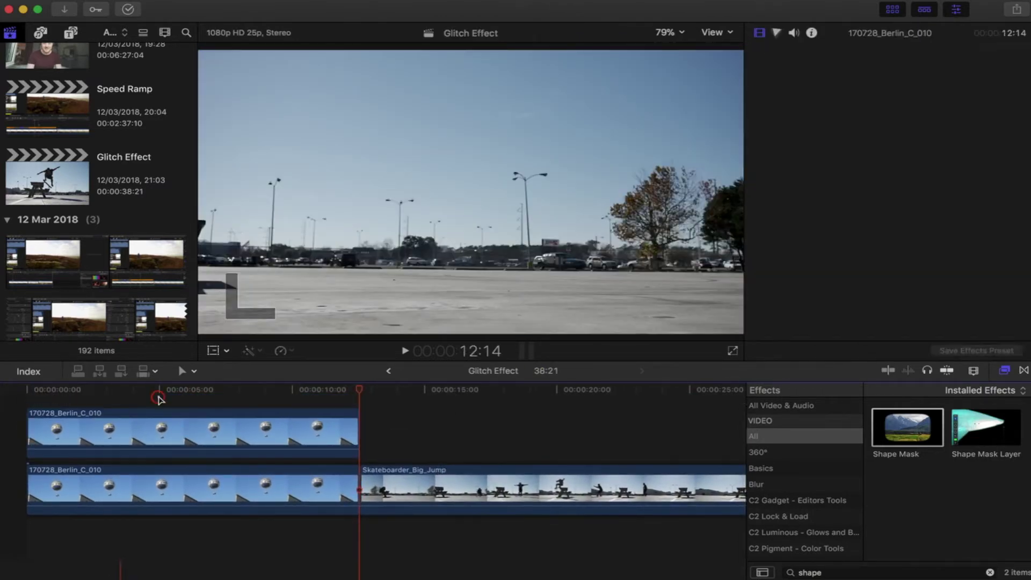
left_click(158, 416)
double_click(825, 573)
type("bad")
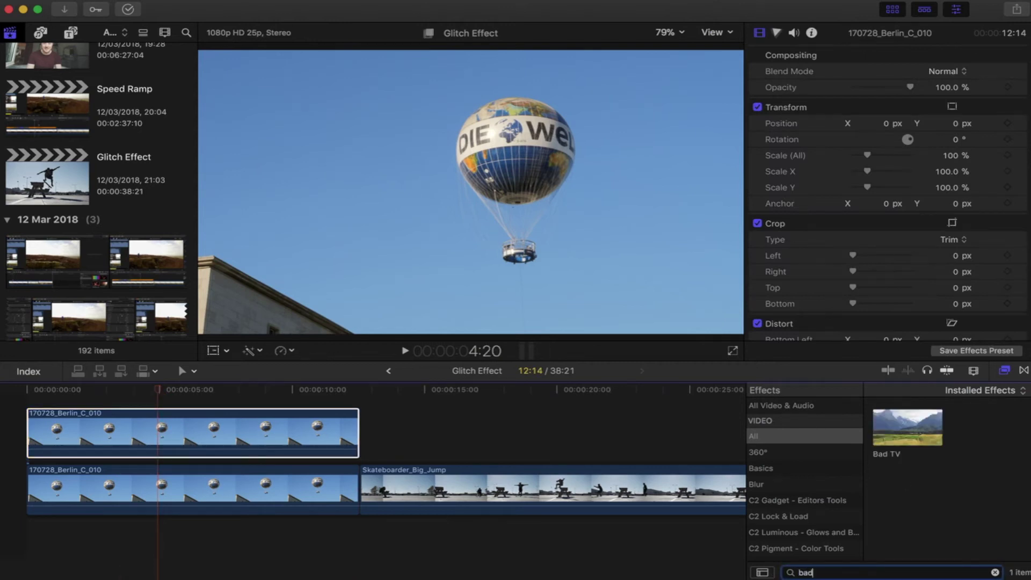
double_click(905, 436)
Step: Find the Prism effect and apply it to the upper balloon clip
type("pr")
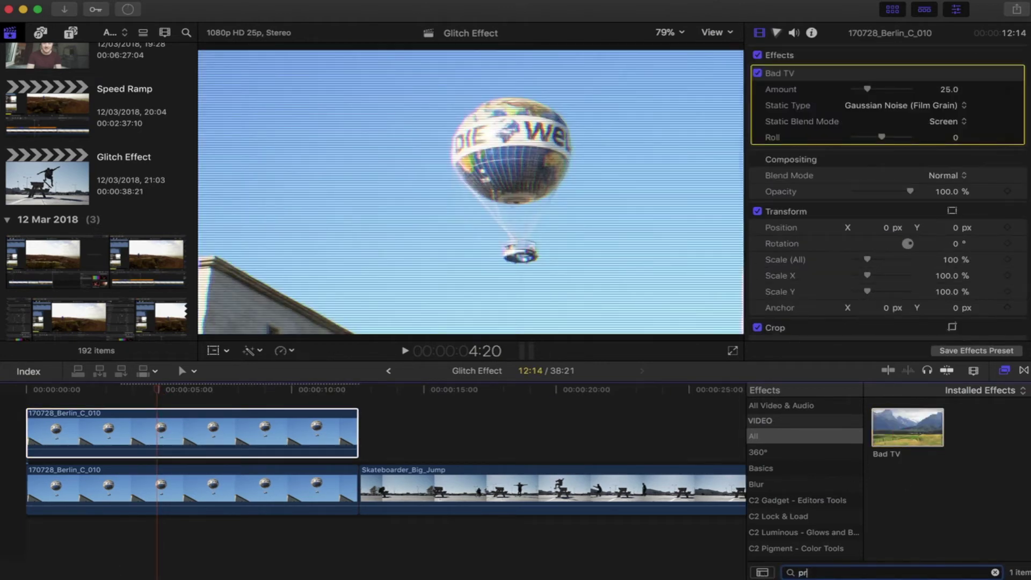
type("ism")
double_click(913, 434)
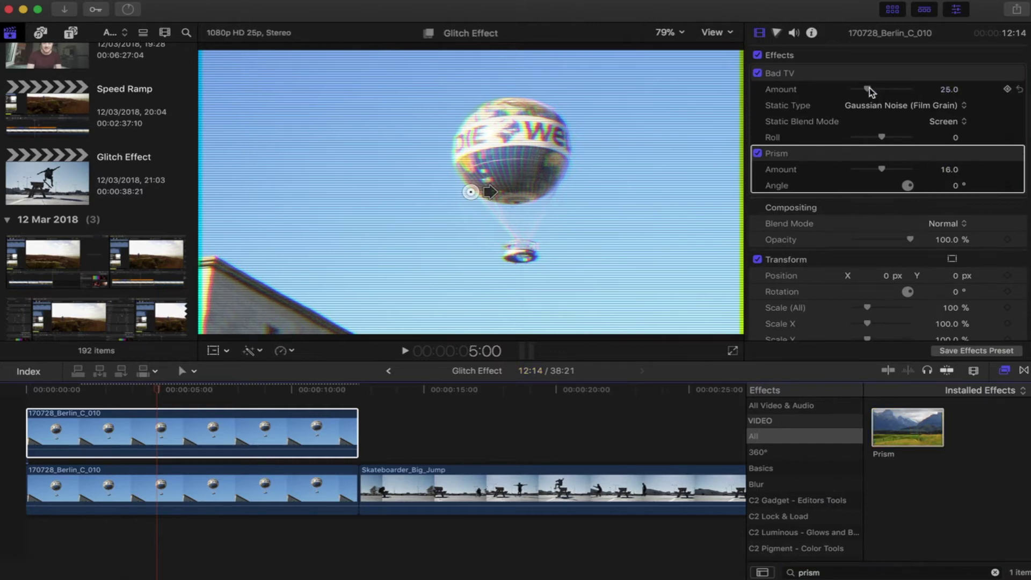
Step: Add a color mask to the Bad TV effect at its default amount, sampling the balloon's color, with softness 40
left_click_drag(870, 88, 863, 94)
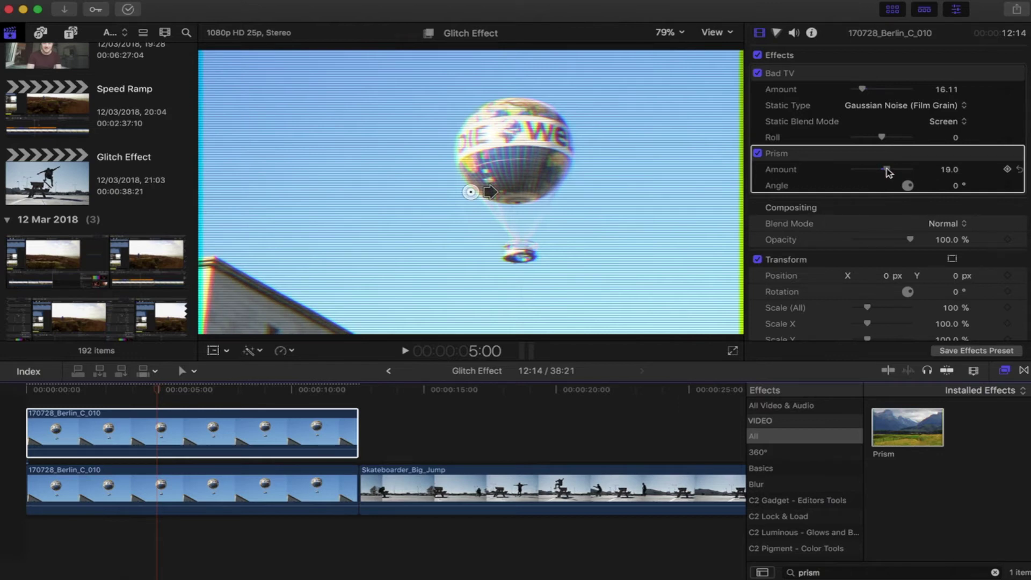
left_click(1020, 90)
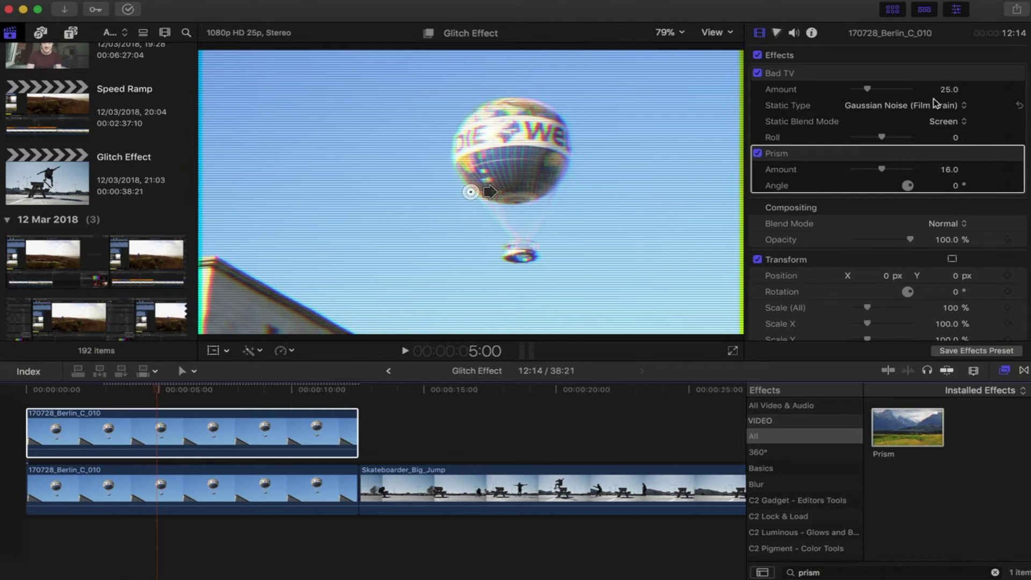
left_click(954, 73)
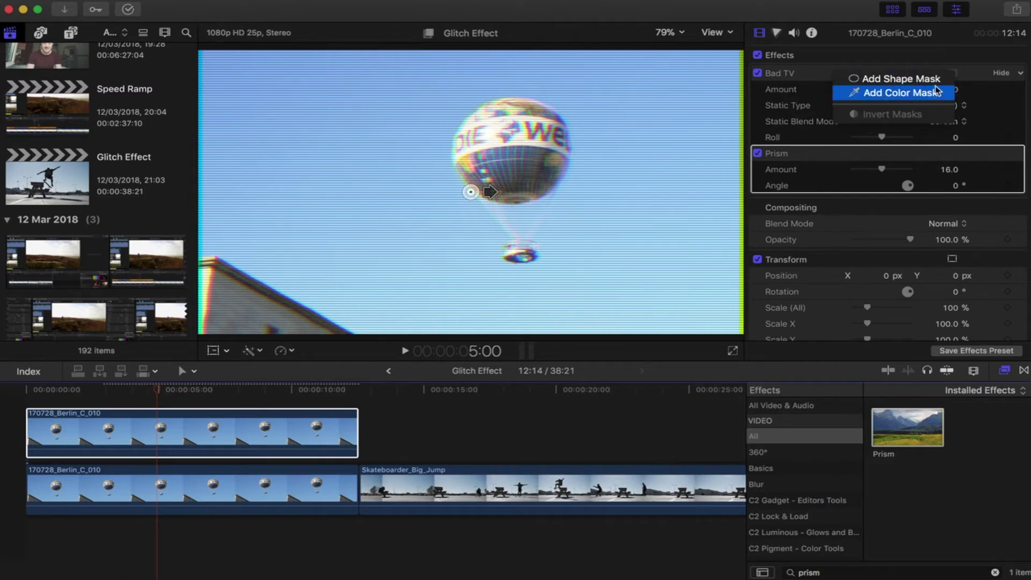
left_click(932, 93)
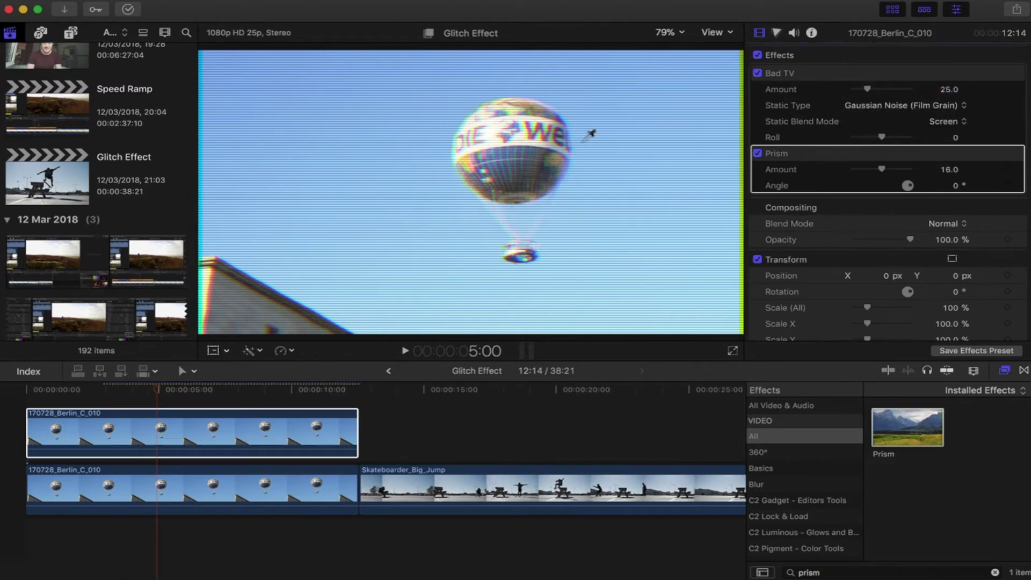
left_click(532, 145)
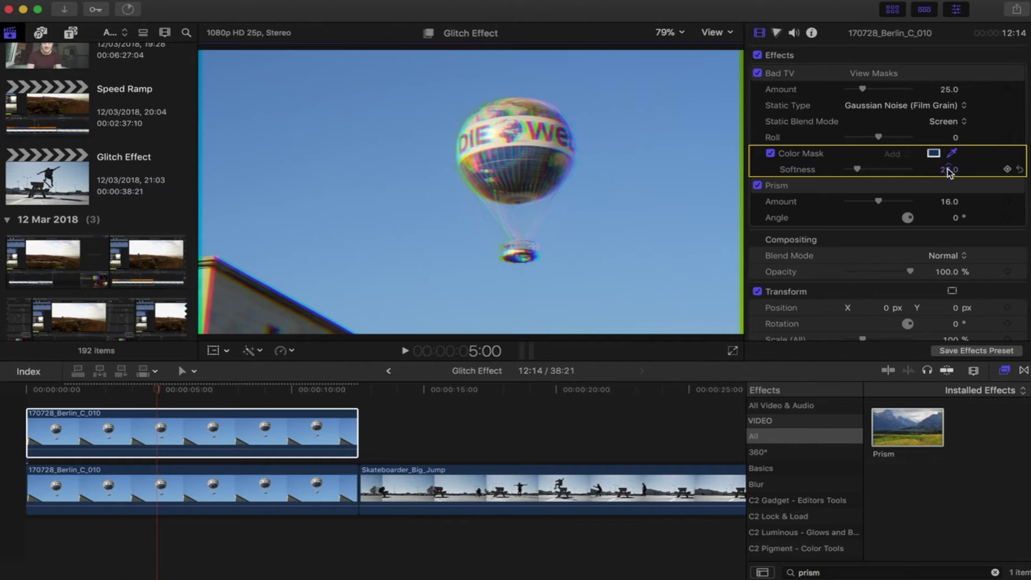
Step: Compare the start of the balloon shot with the Shape Mask effect switched off and on
left_click(33, 392)
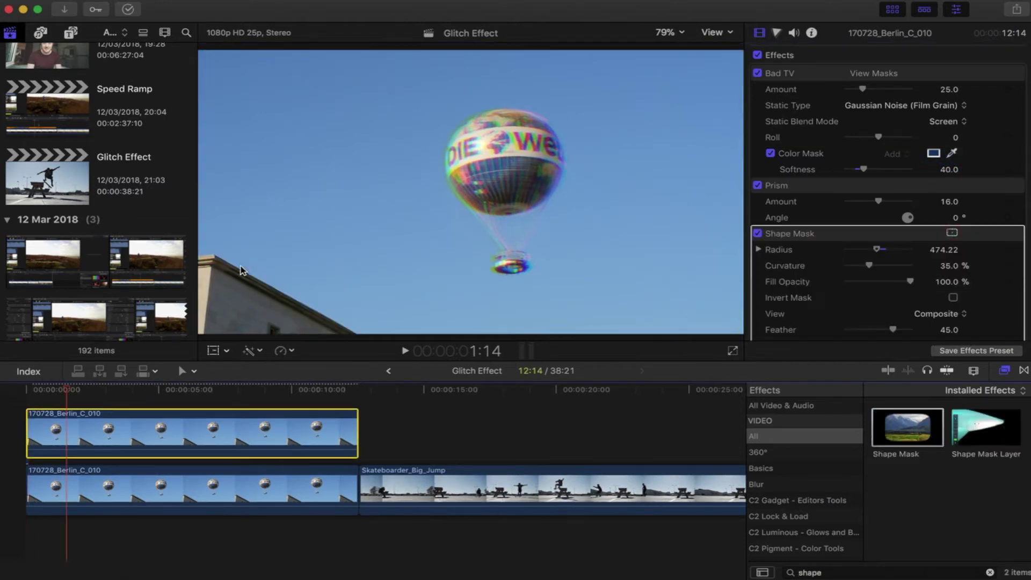
key("Home")
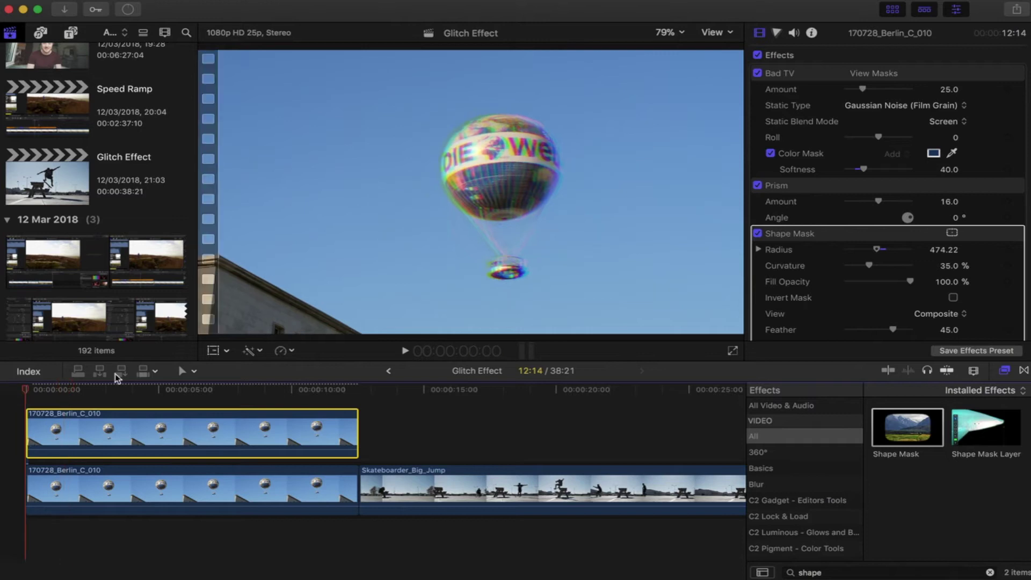
left_click(758, 234)
left_click(758, 234)
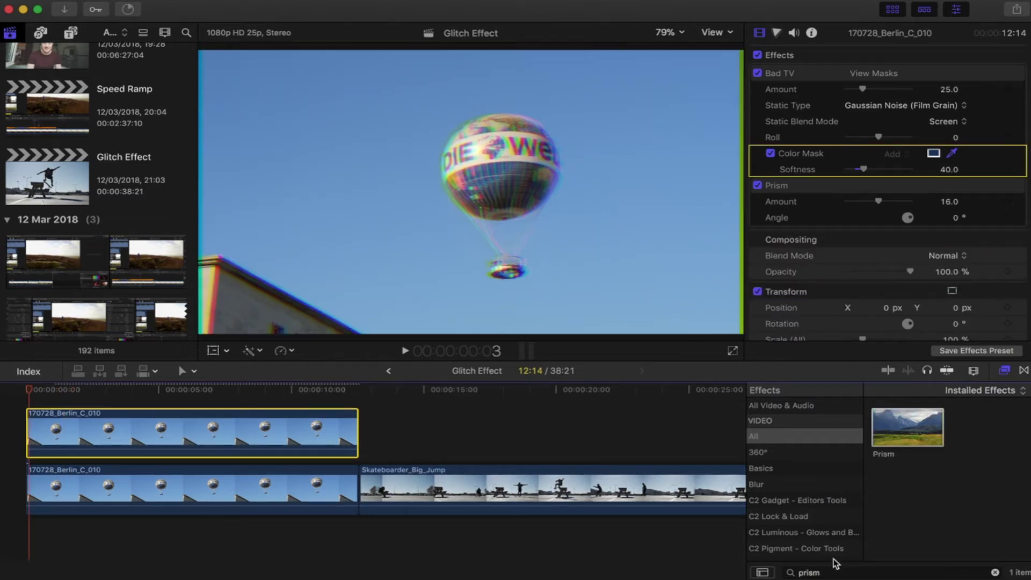
Step: Apply a Shape Mask to the upper balloon clip and fit it around the balloon's full path, with radius about 474
left_click_drag(830, 573, 733, 575)
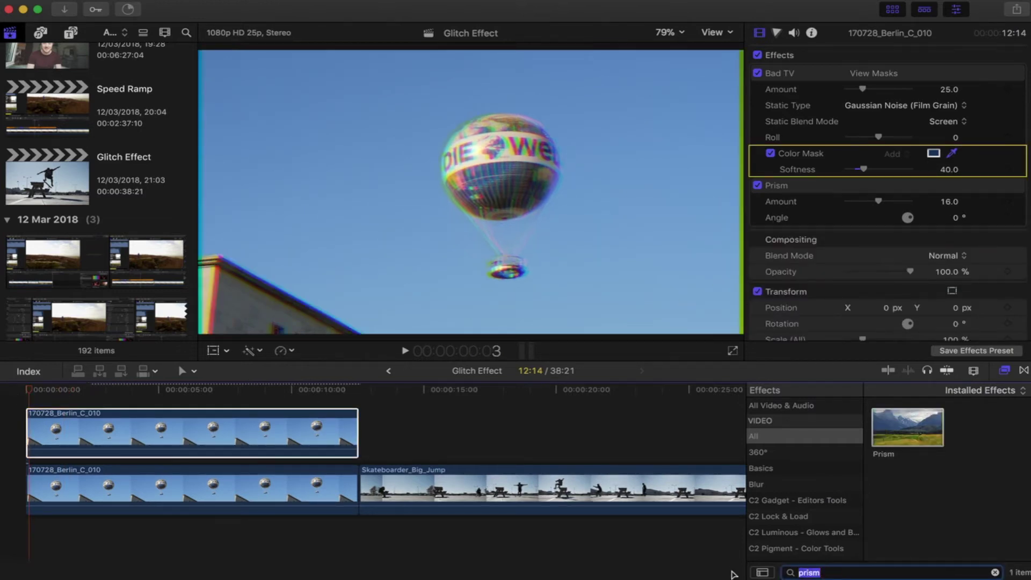
left_click_drag(908, 427, 225, 432)
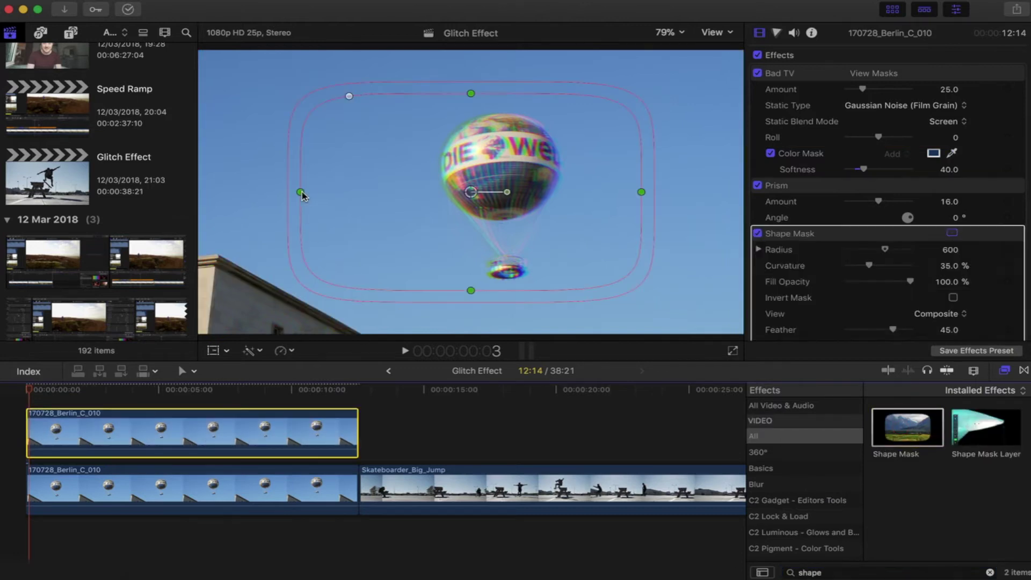
left_click_drag(493, 195, 519, 192)
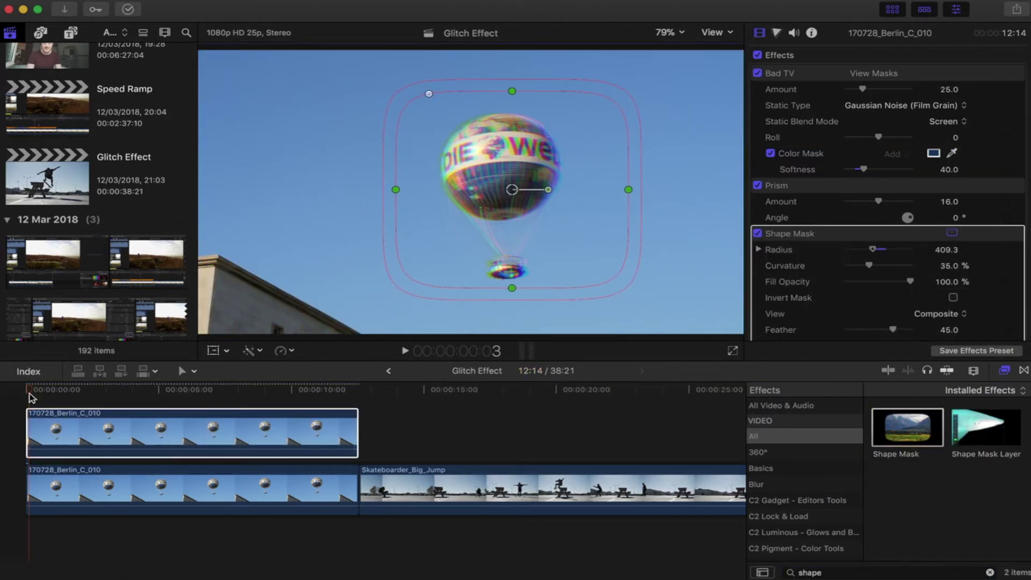
left_click_drag(32, 395, 291, 409)
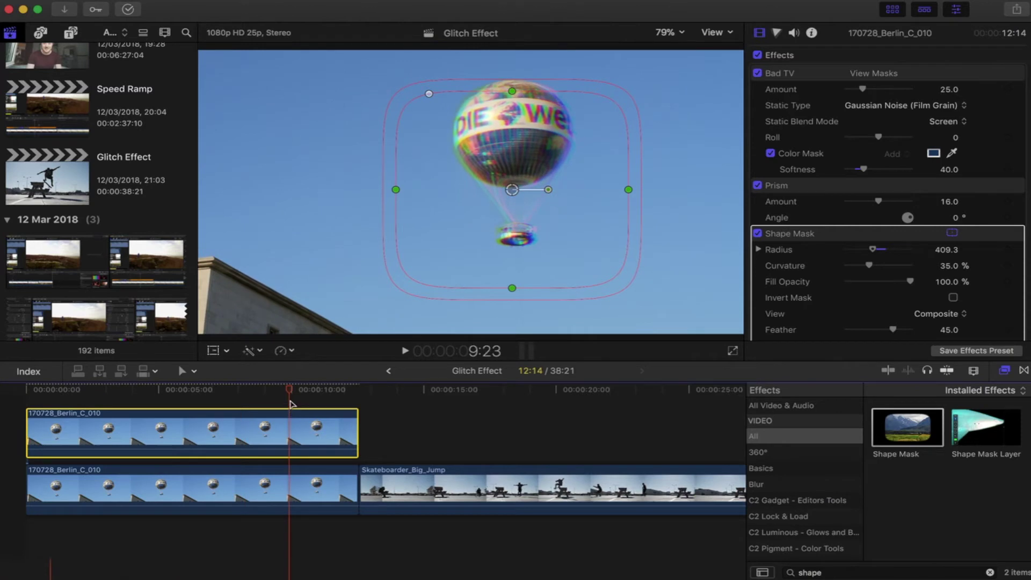
left_click_drag(512, 94, 513, 66)
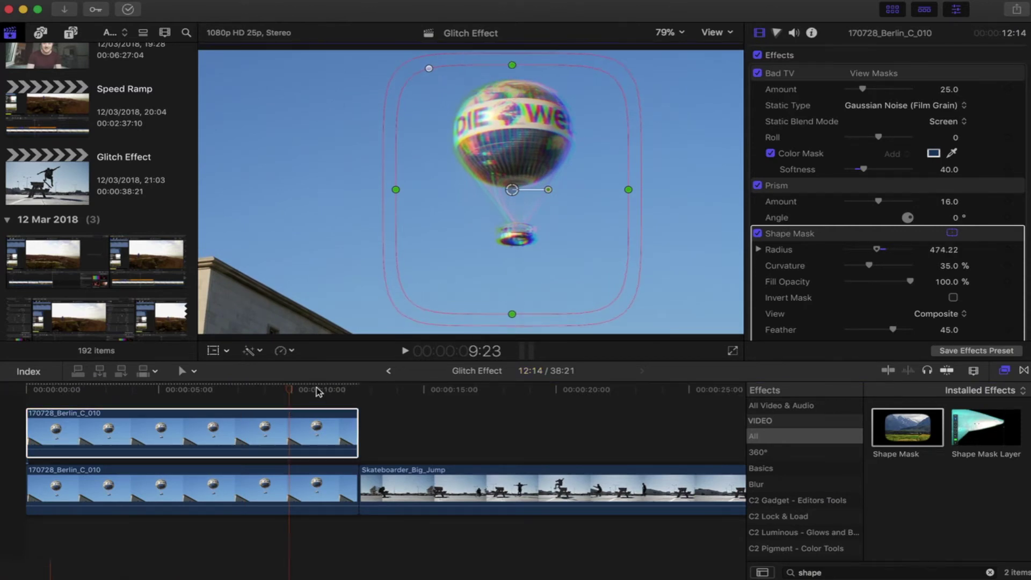
Step: Preview the masked shot from the start and retime both stacked balloon clips to Fast 200%
left_click_drag(316, 392, 27, 392)
key("space")
left_click(71, 493, "super")
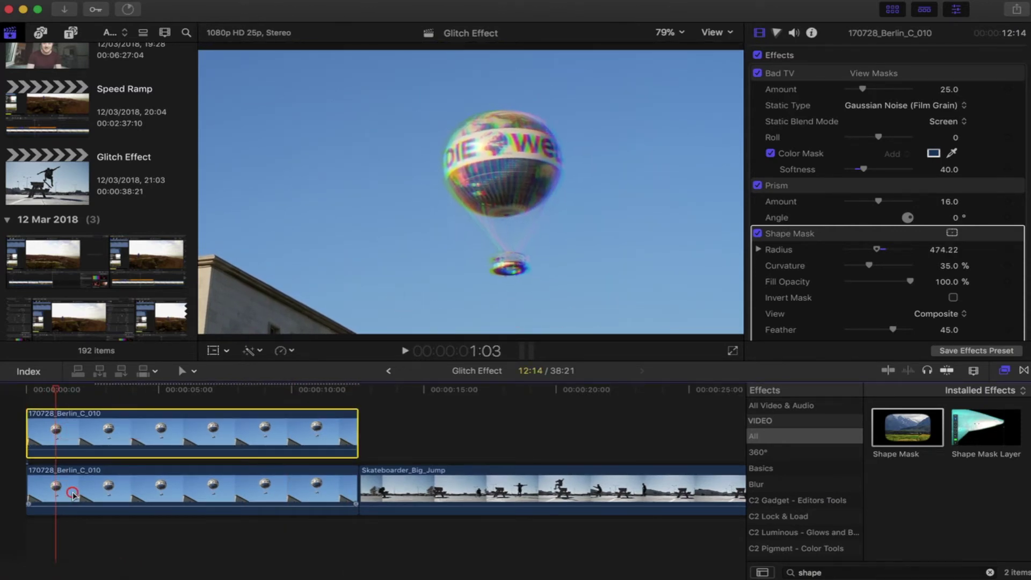
left_click(283, 351)
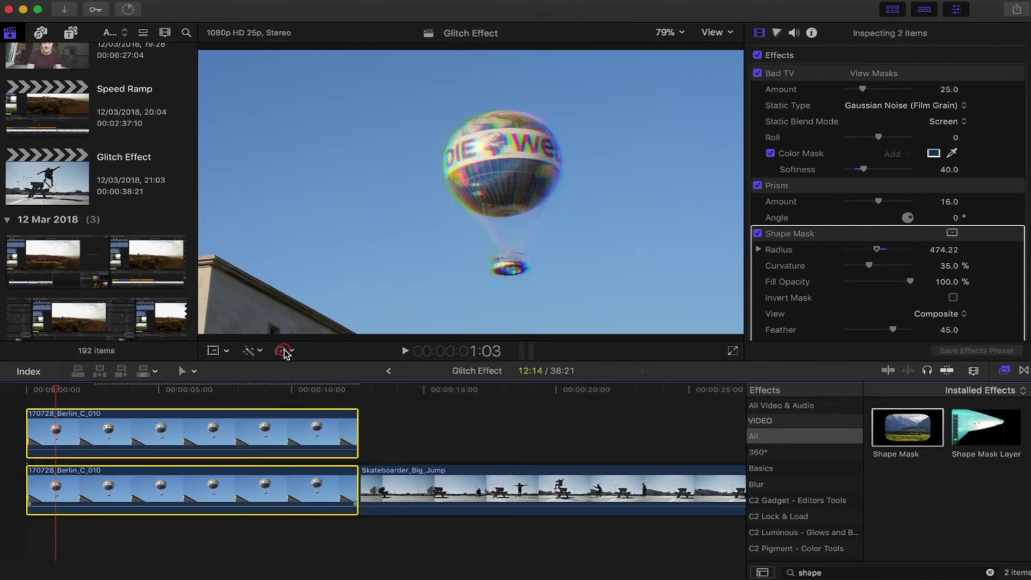
left_click(284, 352)
left_click(447, 373)
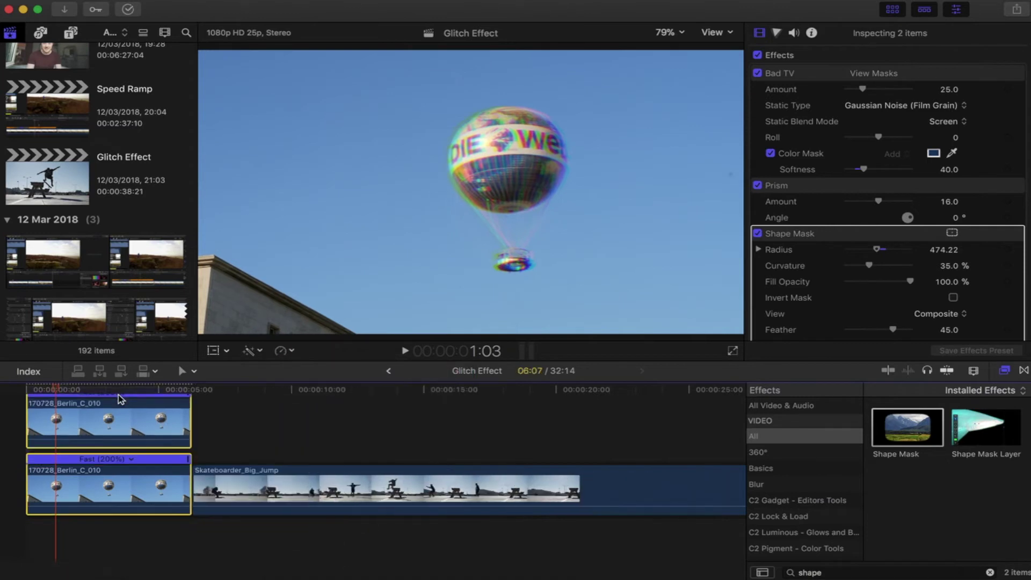
Step: Cut the upper balloon clip at frame 24 and switch off all effects on its first segment
left_click(22, 391)
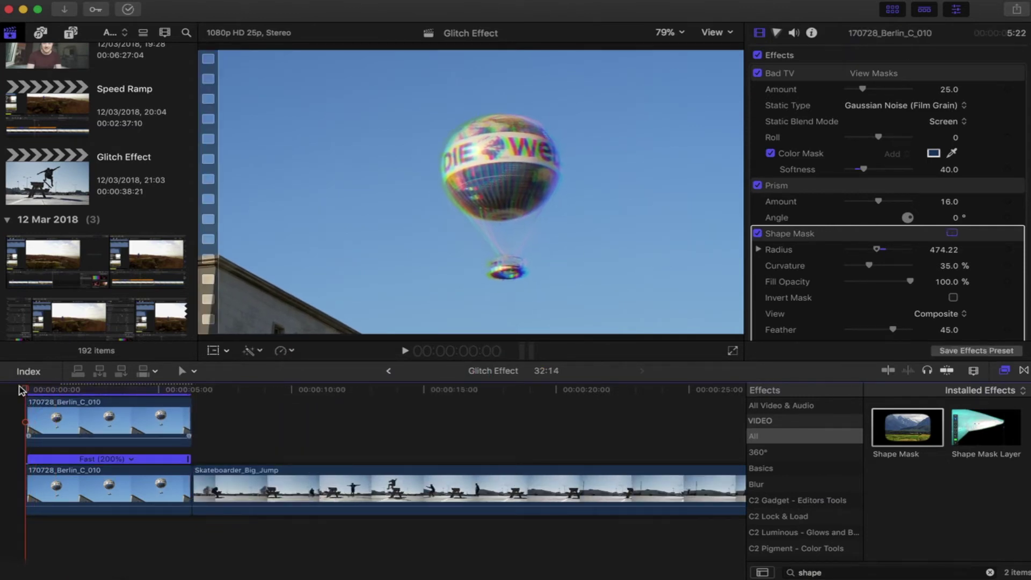
left_click_drag(21, 390, 52, 397)
key("super+b")
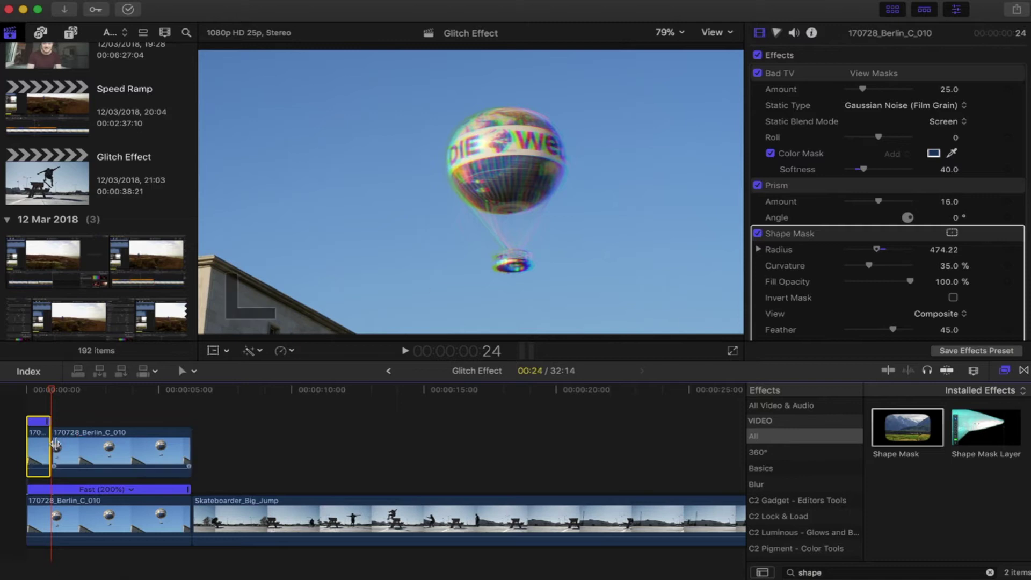
left_click(72, 446)
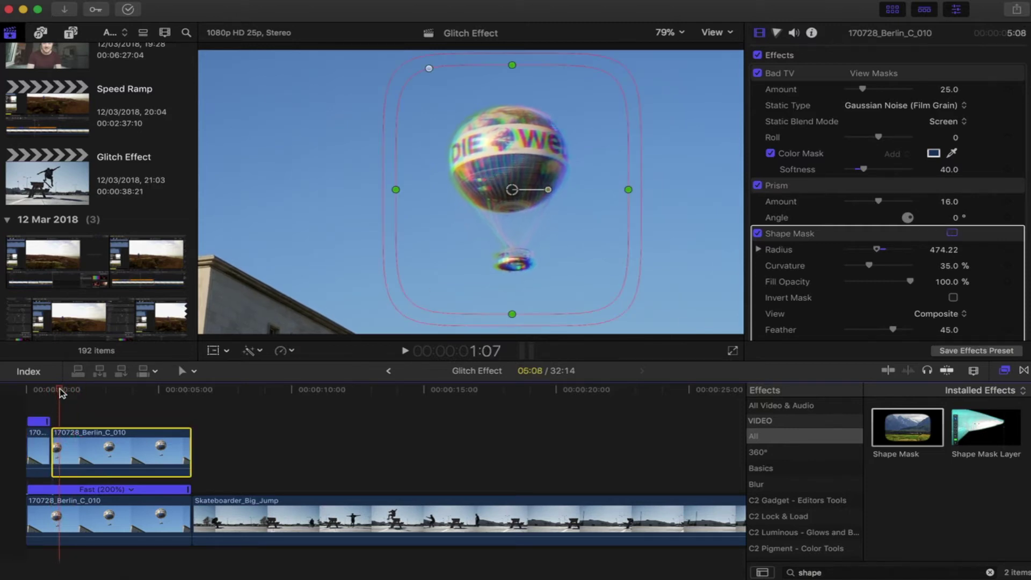
left_click(40, 440)
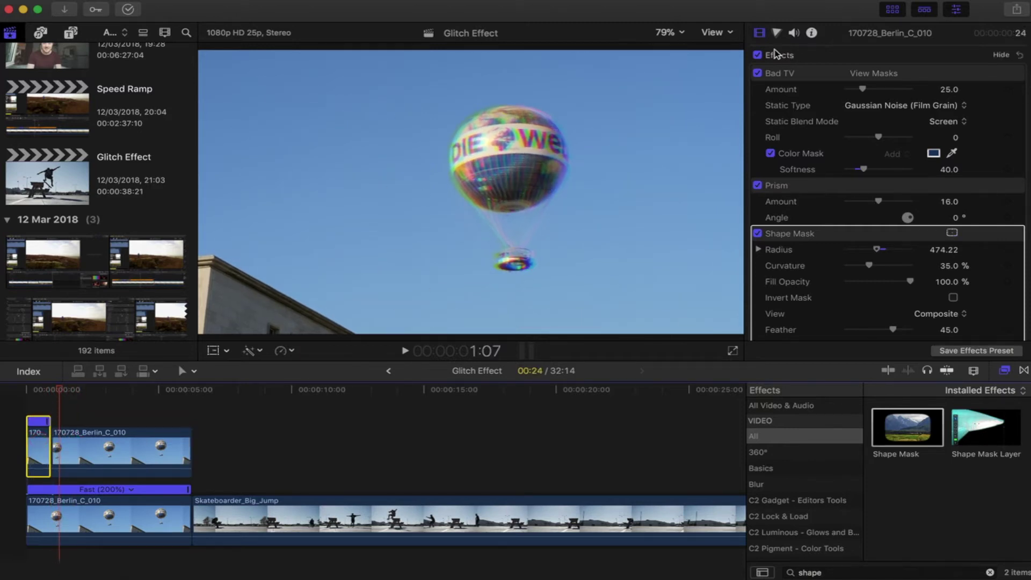
left_click(758, 55)
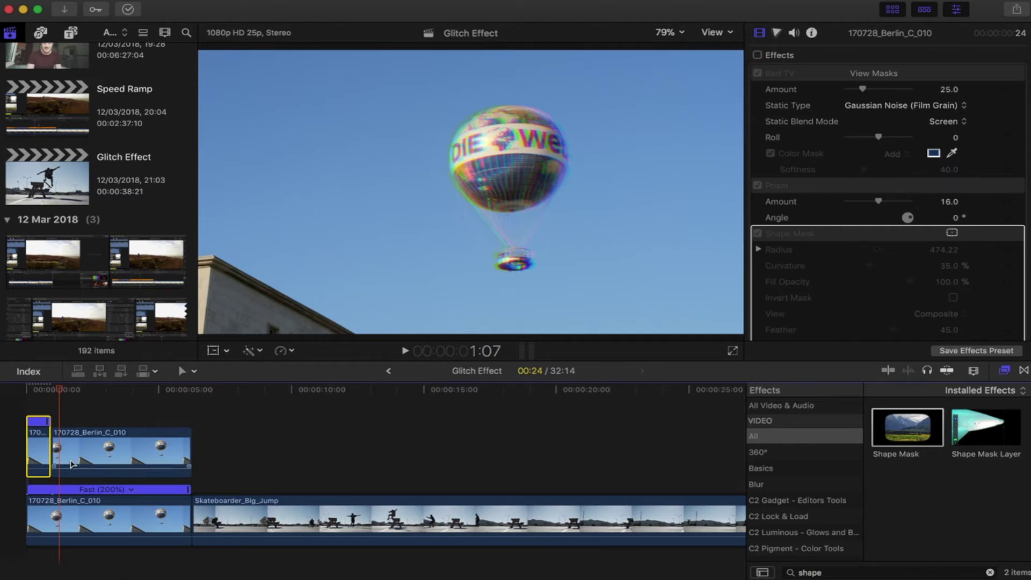
Step: Cut the upper balloon clip at 2:07 and 3:02 and switch off all effects on the segment between these cuts
left_click(27, 396)
left_click_drag(27, 391, 64, 390)
left_click(88, 404)
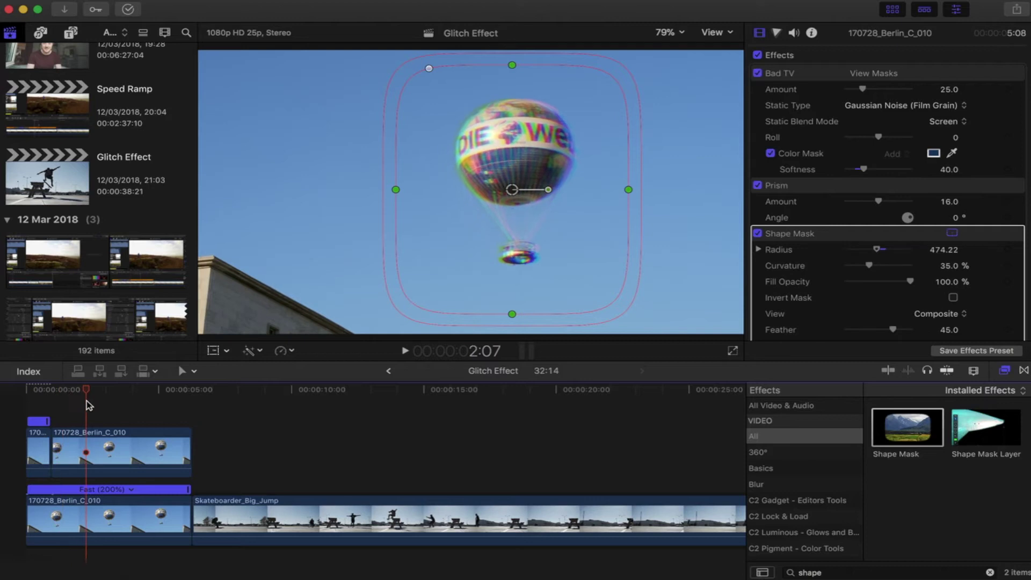
key("super+b")
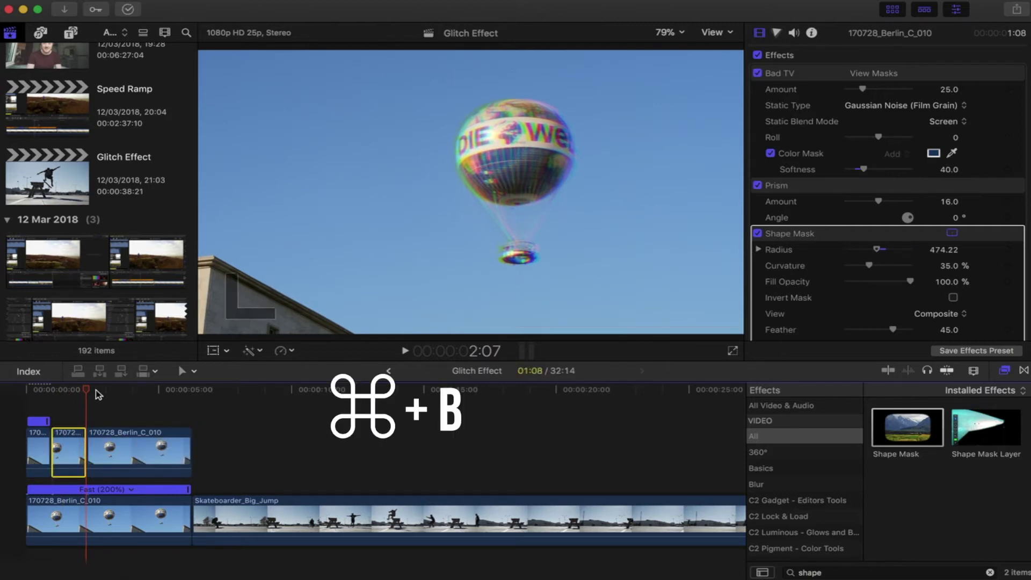
left_click(106, 446)
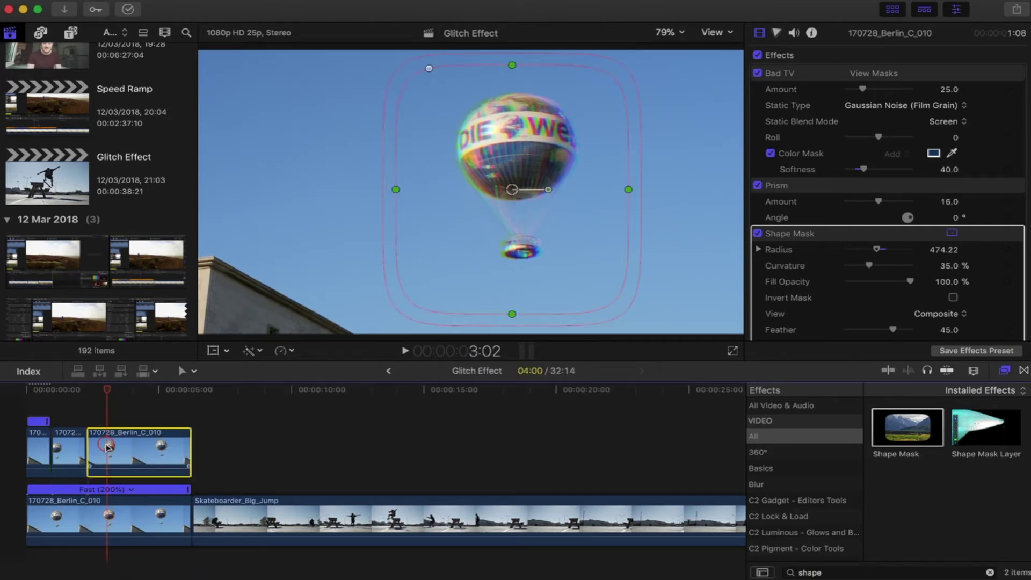
key("super+b")
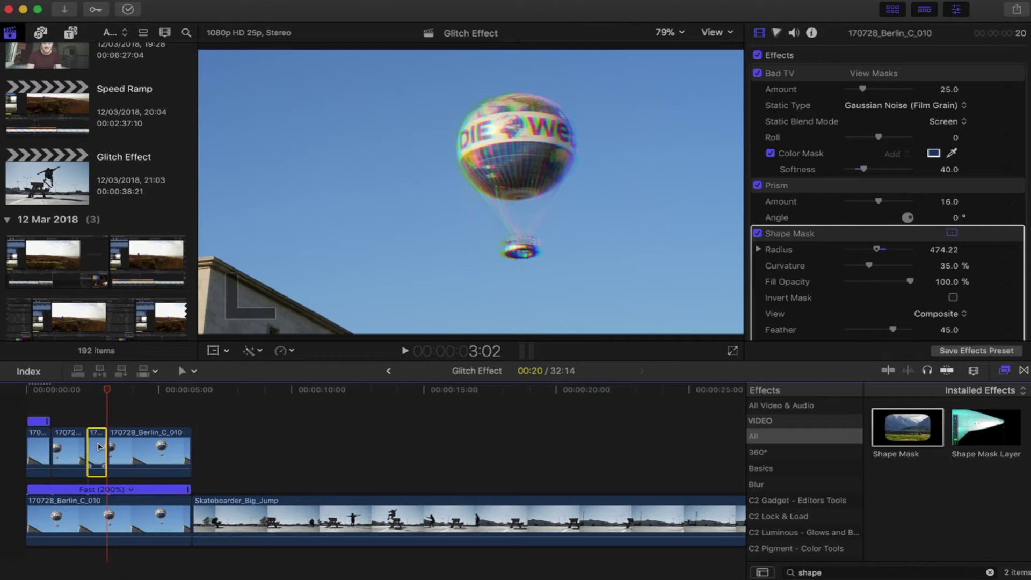
left_click(758, 55)
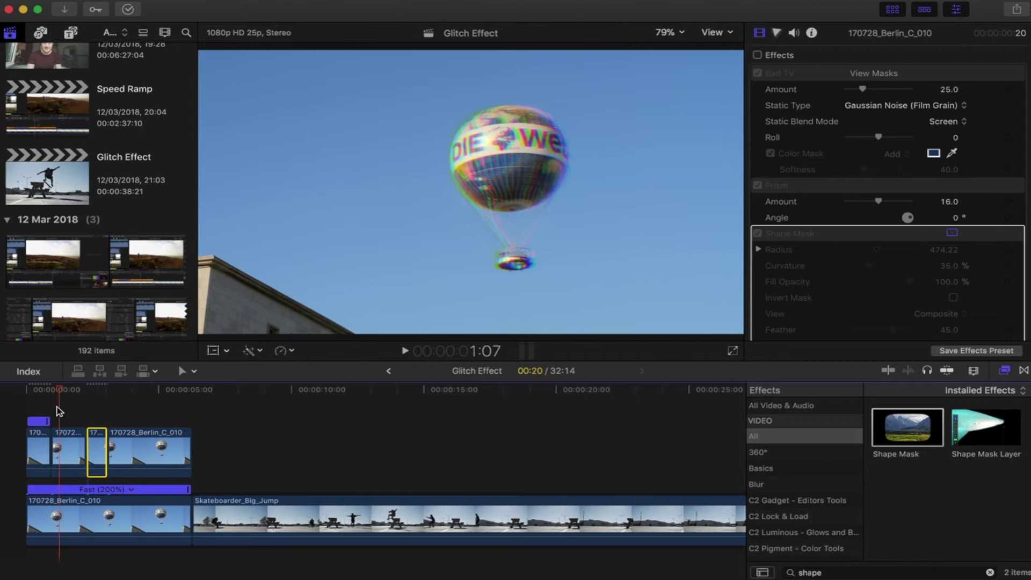
Step: Shorten the skateboarder clip by cutting it at 13:07 and deleting everything after the cut
key("space")
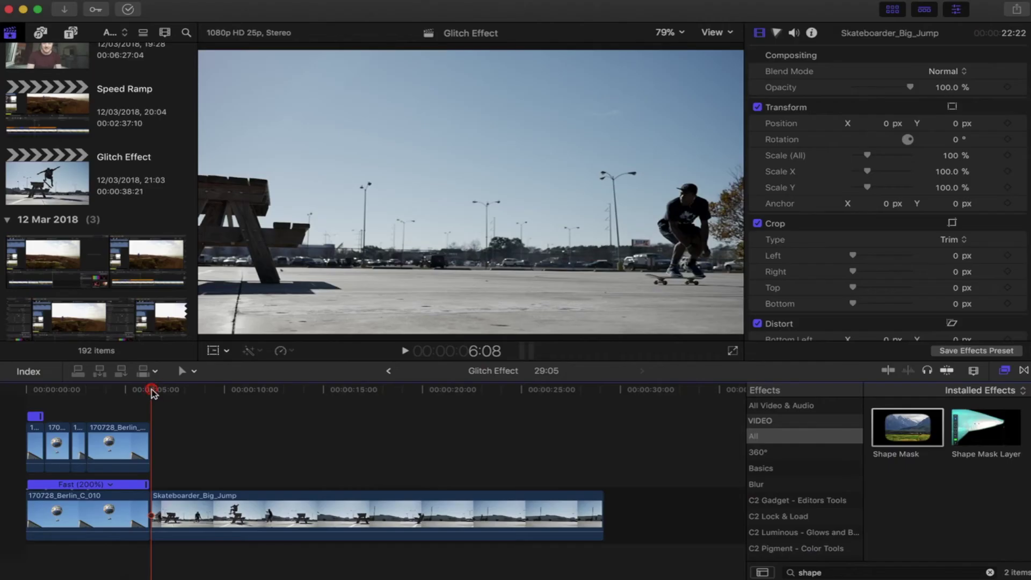
left_click_drag(153, 394, 289, 403)
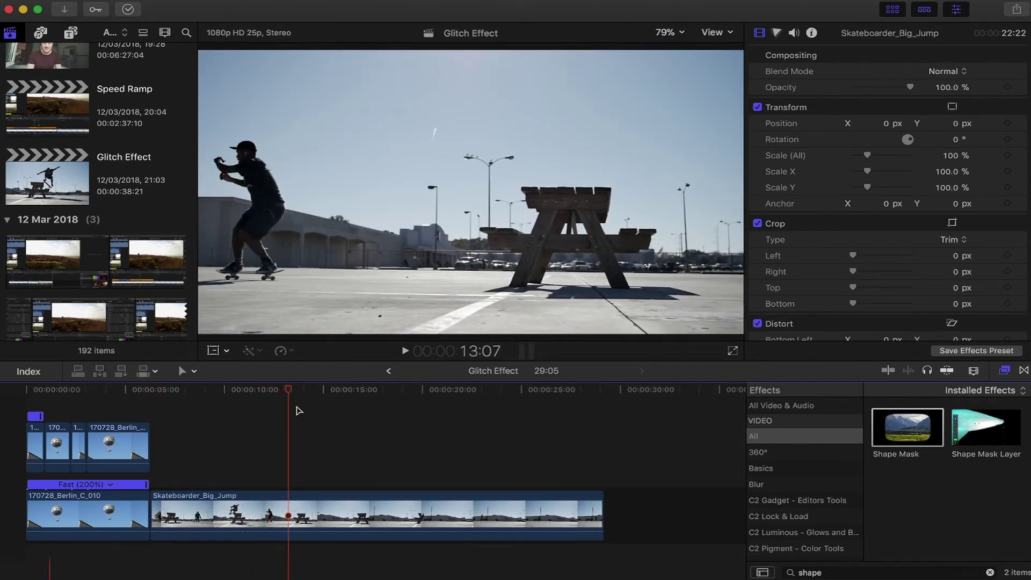
left_click(292, 508)
key("super+b")
left_click(320, 514)
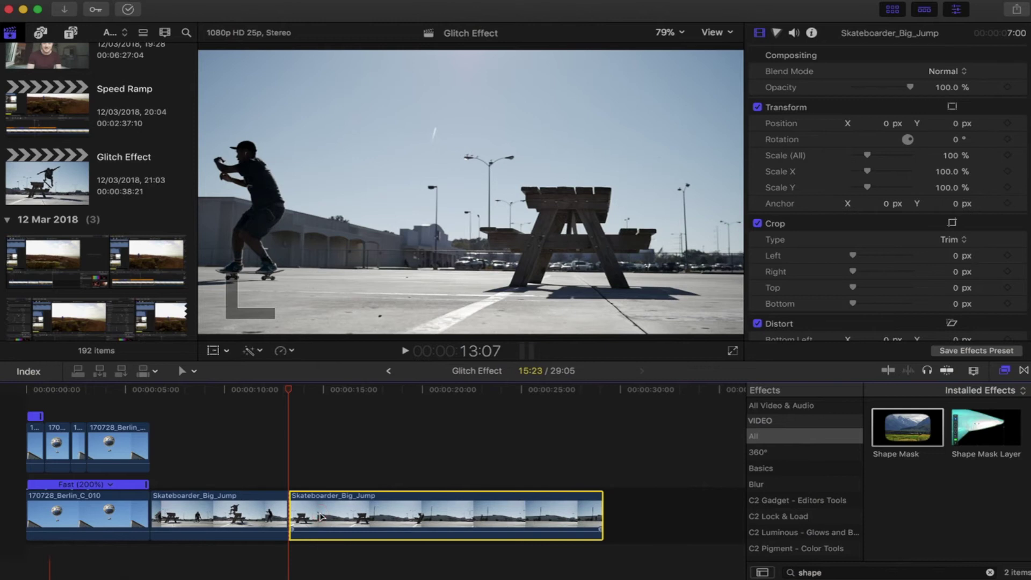
key("Delete")
Step: Duplicate the shortened skateboarder clip and stack the copy directly above the original, leaving no gap behind in the main storyline
left_click(223, 518)
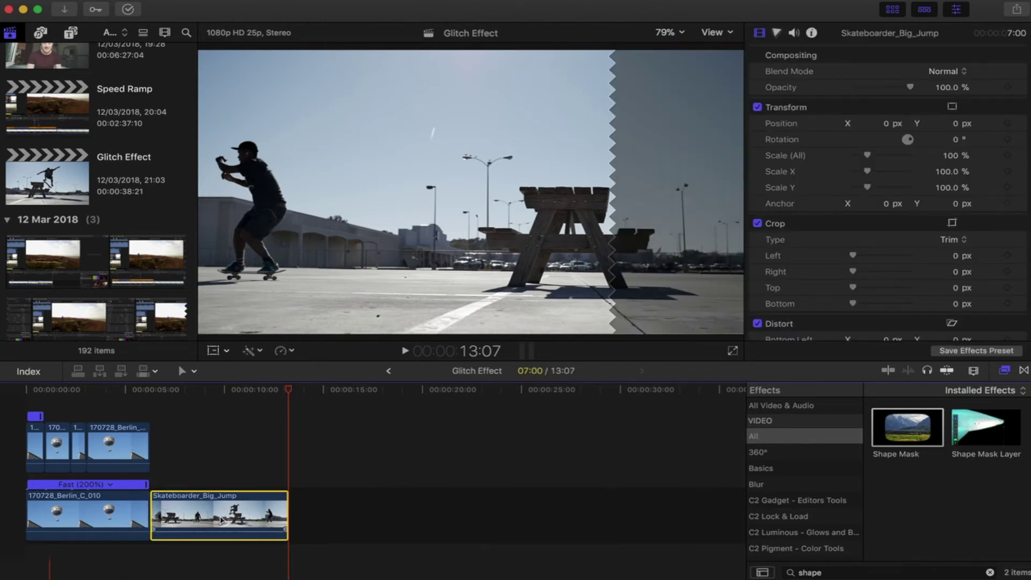
key("super+c")
key("super+v")
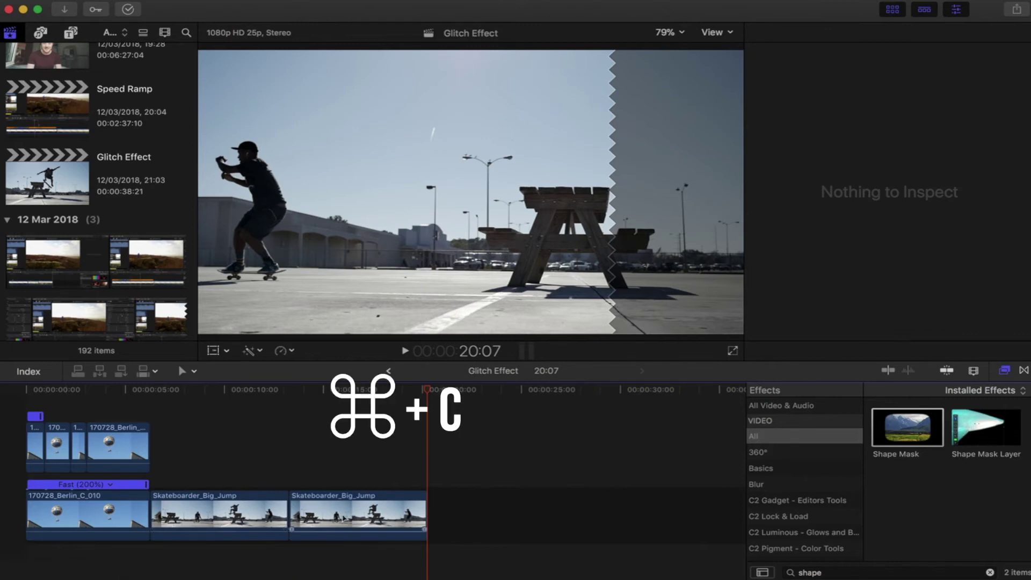
left_click_drag(344, 519, 211, 460)
left_click(317, 517)
key("Delete")
Step: Apply the Bad TV and Prism effects to the upper skateboarder clip
mouse_move(162, 391)
left_mouse_down()
mouse_move(174, 394)
mouse_move(158, 402)
left_mouse_up()
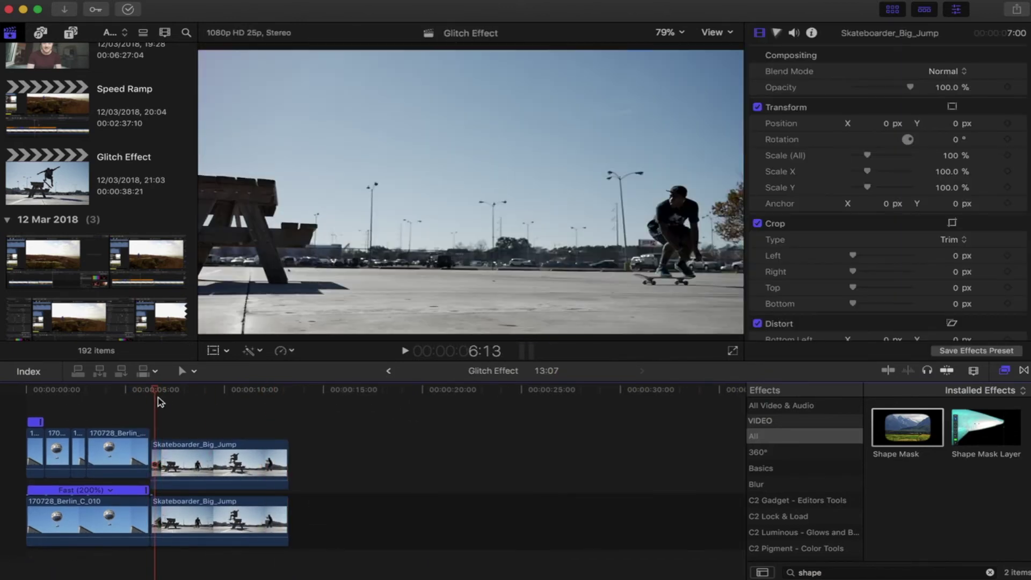
left_click(168, 459)
type("bad tv")
left_click_drag(830, 573, 750, 573)
double_click(889, 424)
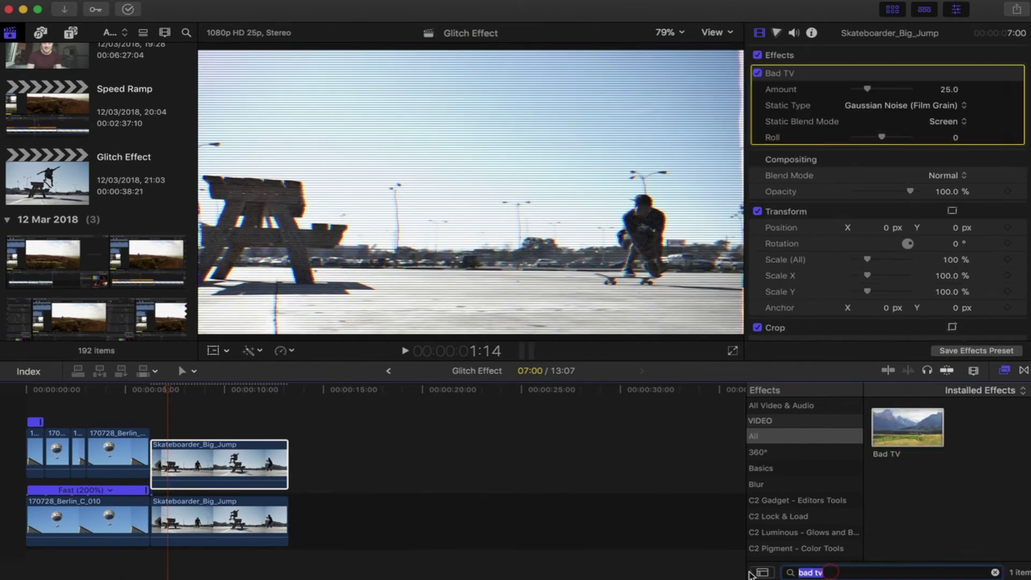
type("prism")
double_click(908, 427)
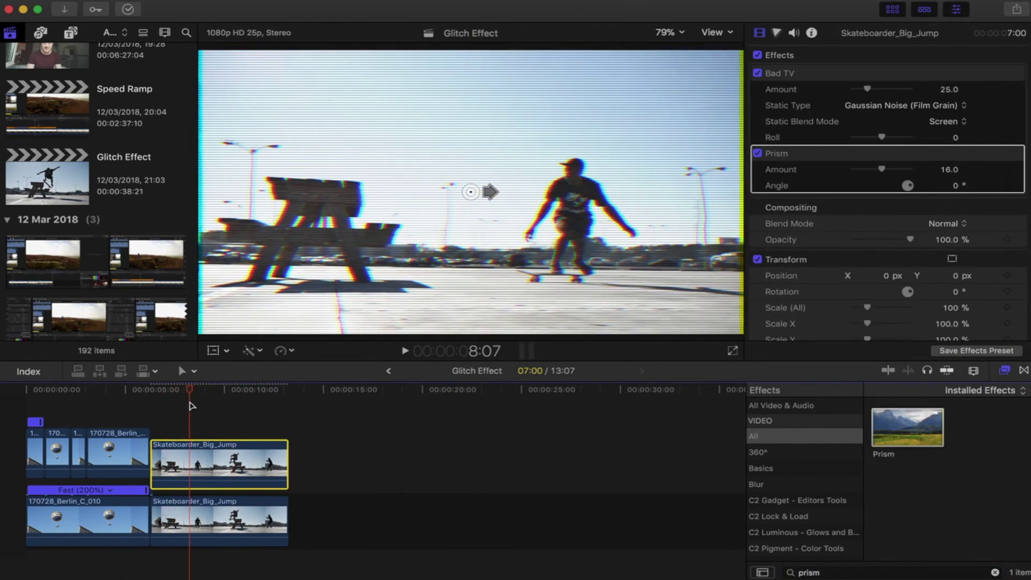
Step: Add a color mask to the Bad TV effect and sample the skateboarder's dark shirt
left_click(952, 73)
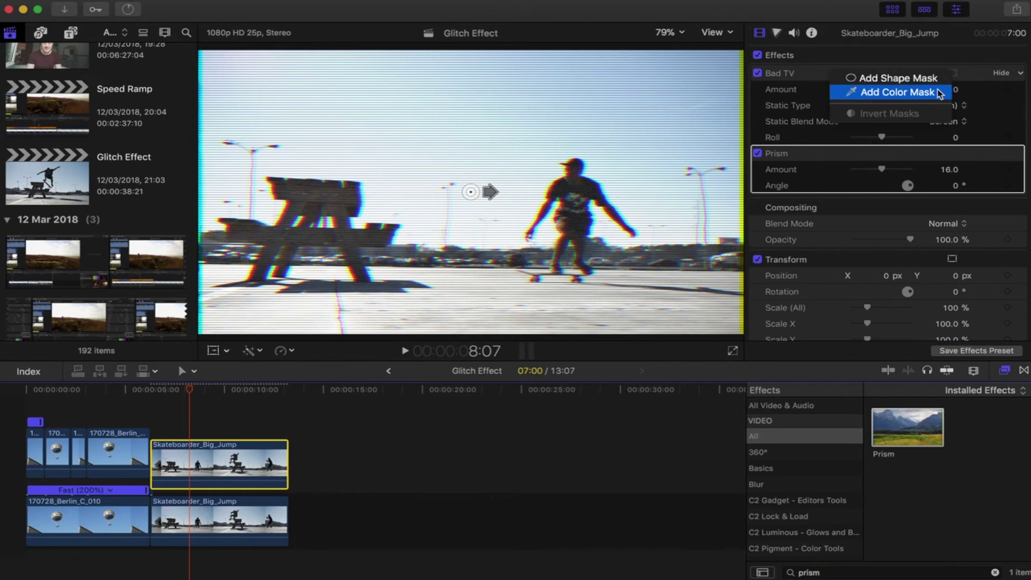
left_click(938, 89)
left_click(580, 189)
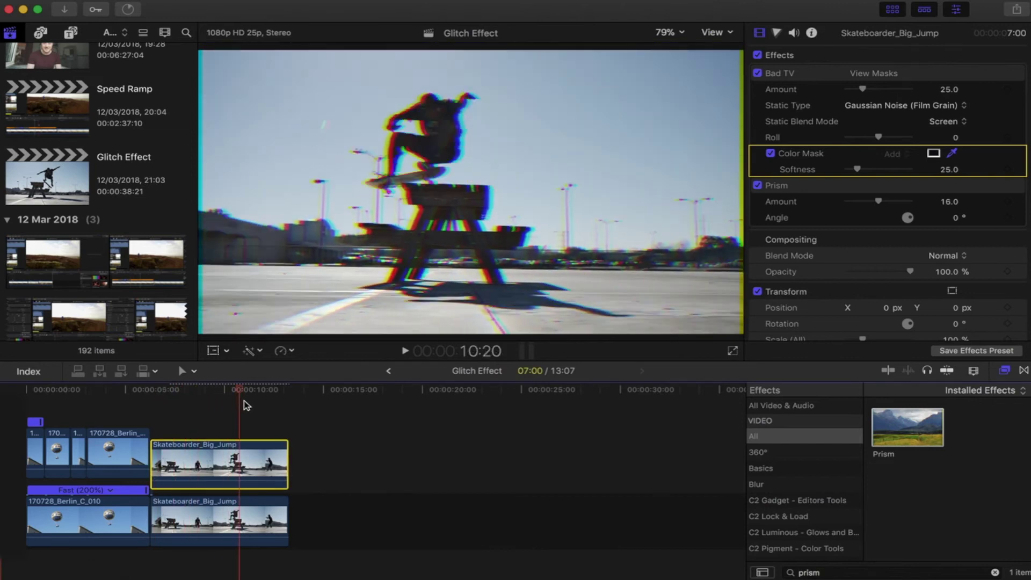
Step: Apply a Shape Mask to the upper skateboarder clip and fit it around the skateboarder at 6:12, with radius about 185
double_click(831, 569)
type("shape")
left_click_drag(908, 427, 228, 465)
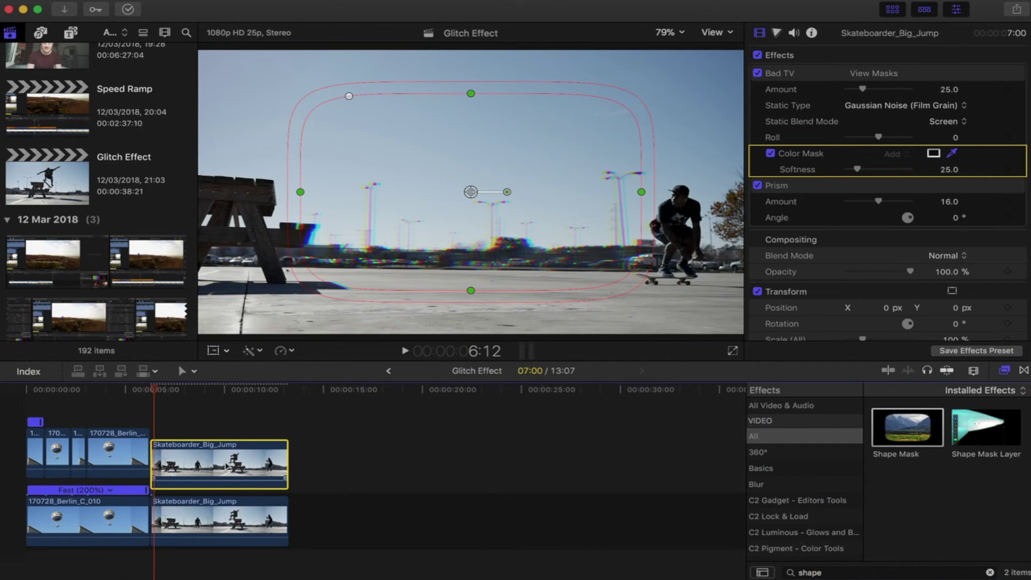
left_click_drag(300, 192, 376, 192)
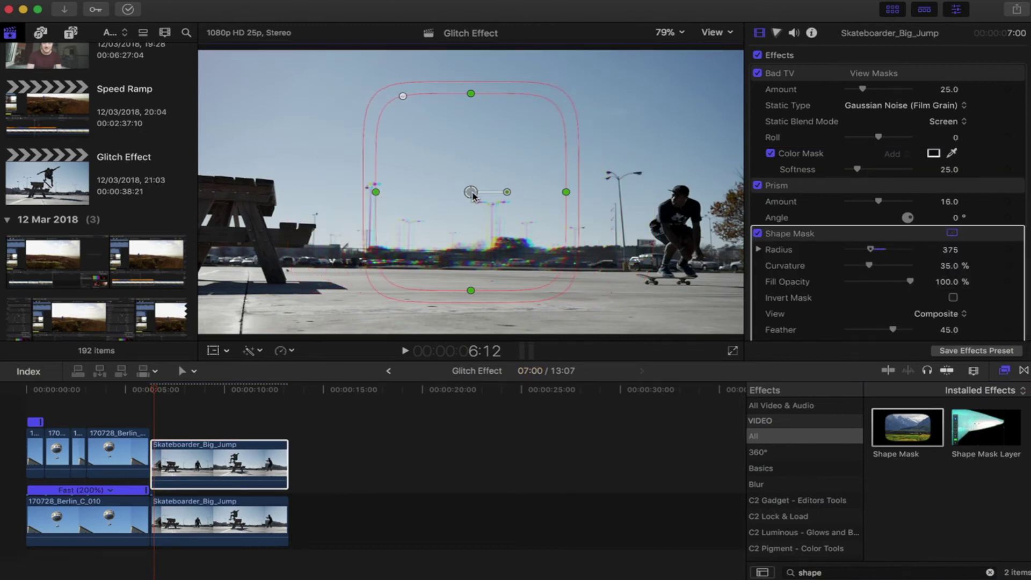
left_click_drag(473, 196, 658, 194)
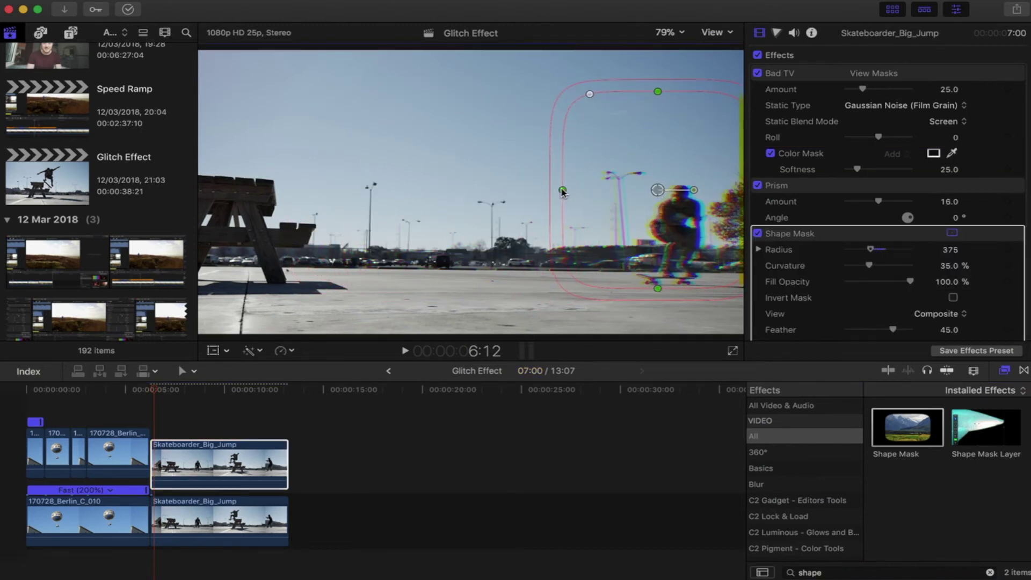
left_click_drag(563, 190, 595, 191)
left_click_drag(658, 92, 658, 142)
left_click_drag(658, 191, 662, 232)
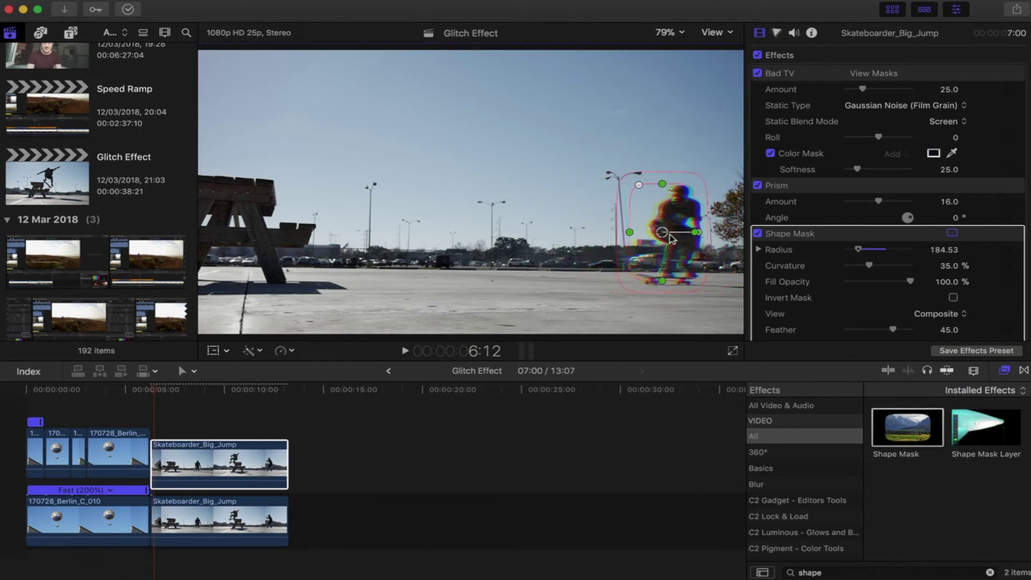
Step: Center the shape mask on the skateboarder at the clip's first frame and keyframe all its shape and transform parameters there
key("Up")
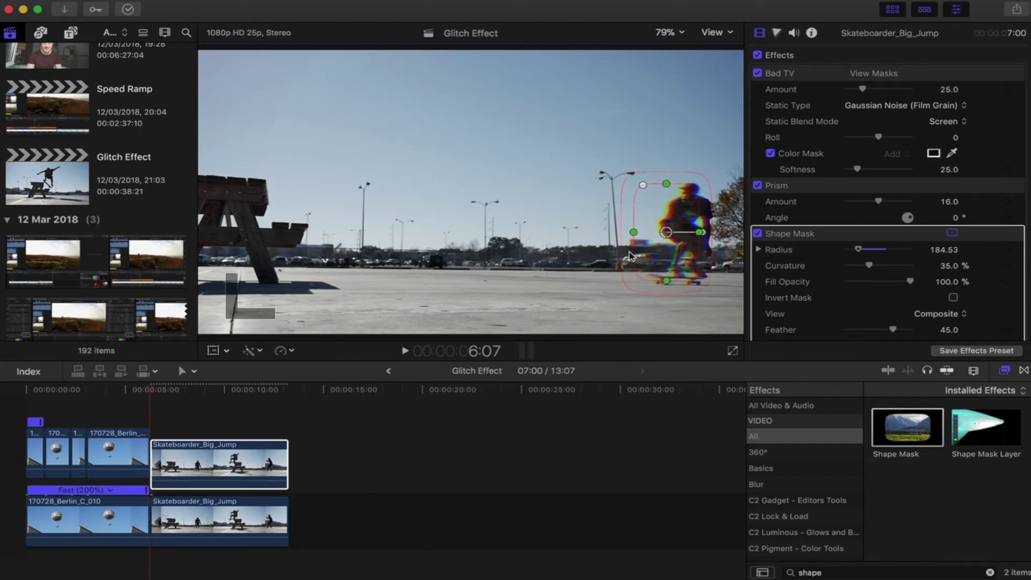
left_click_drag(667, 237, 679, 237)
scroll(977, 257, "down", 5)
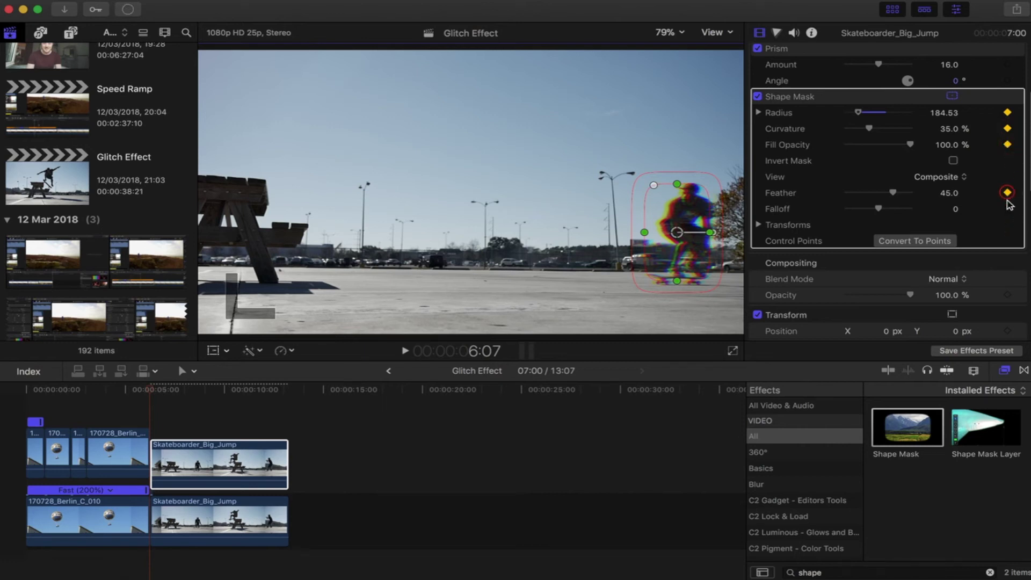
left_click(760, 225)
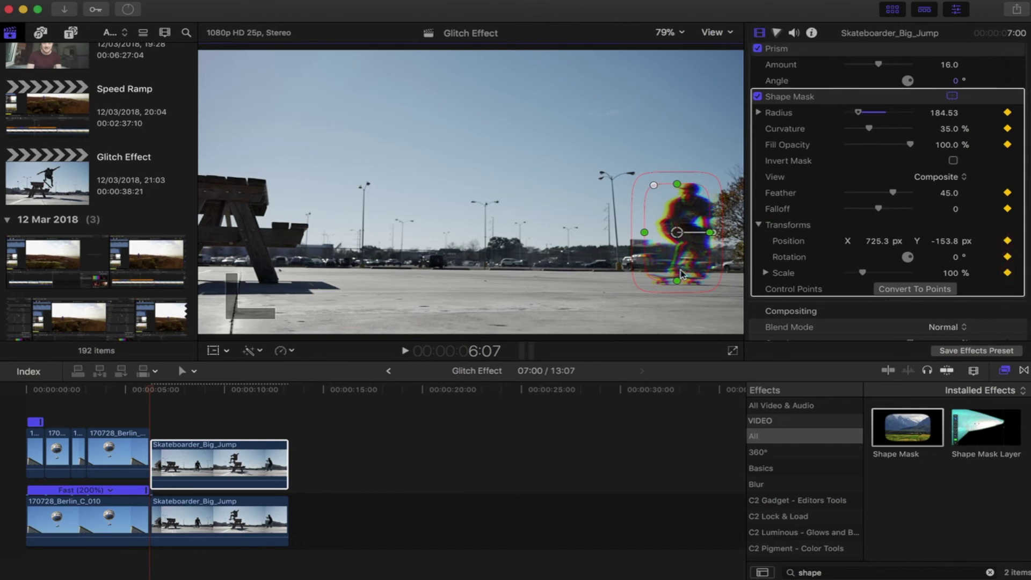
Step: Advance through the clip a few frames at a time and reposition the shape mask so its position keyframes follow the skateboarder
key("Right")
key("Right")
key("Right")
key("Right")
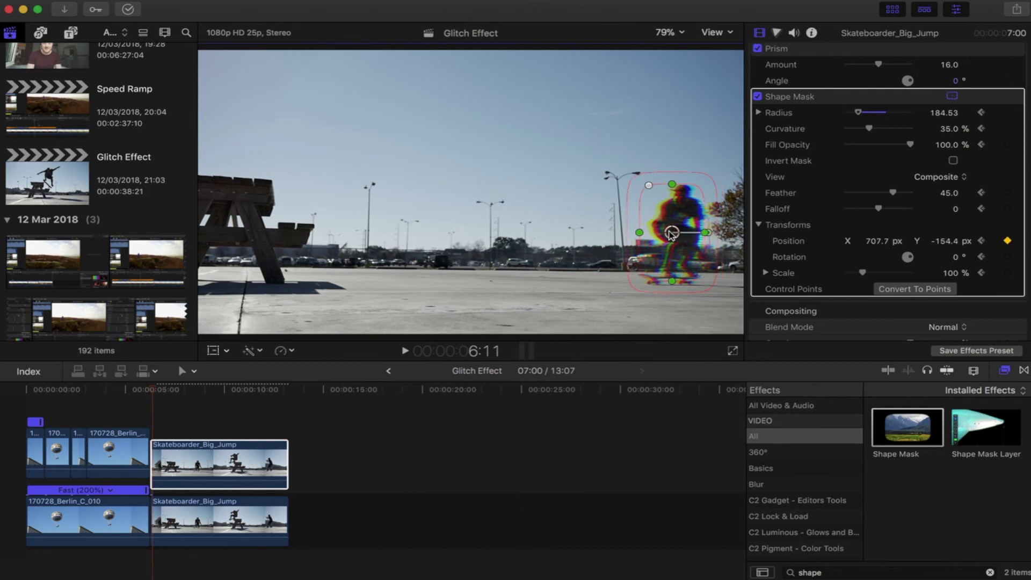
key("Right")
key("Right")
left_click_drag(672, 233, 637, 236)
key("Right")
key("Right")
key("Right")
key("Right")
key("Right")
key("Right")
key("Right")
key("Right")
key("Right")
key("Right")
key("Right")
key("Right")
key("Right")
key("Right")
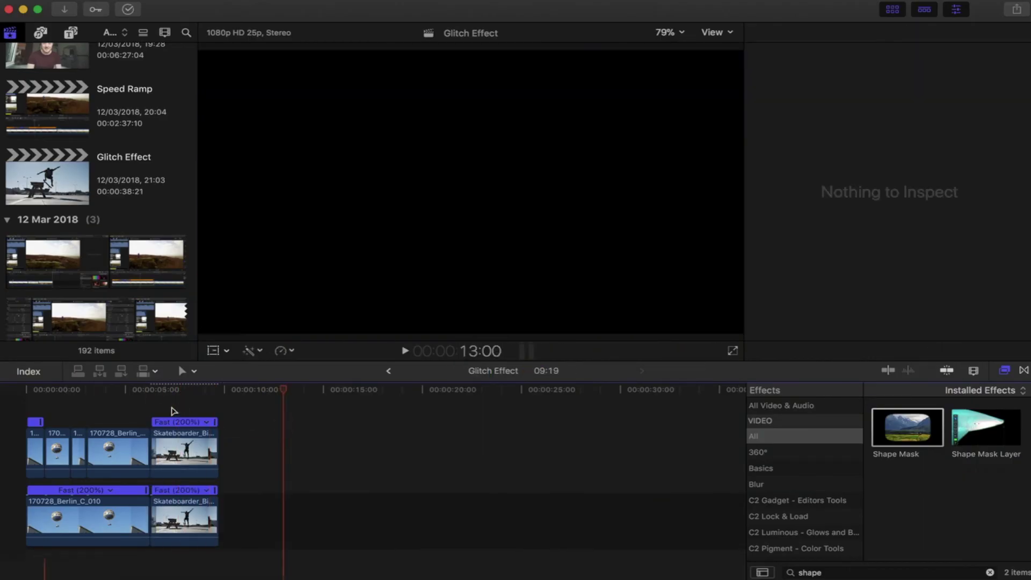
Step: Cut the upper skateboarder clip at 7:20 and 8:12 and switch off all effects on the segment between these cuts
left_click(154, 390)
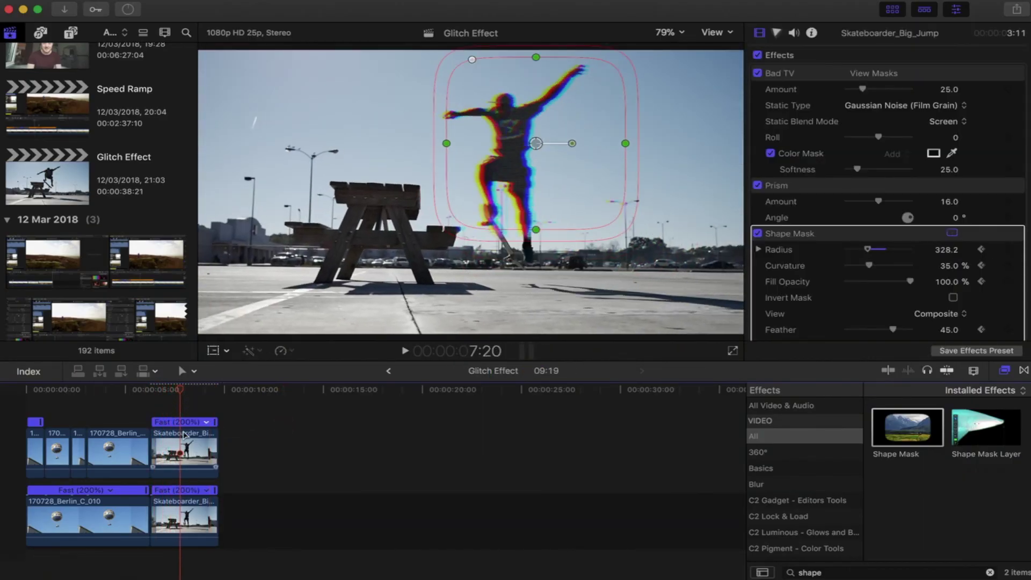
key("super+b")
left_click(181, 452)
key("super+b")
key("space")
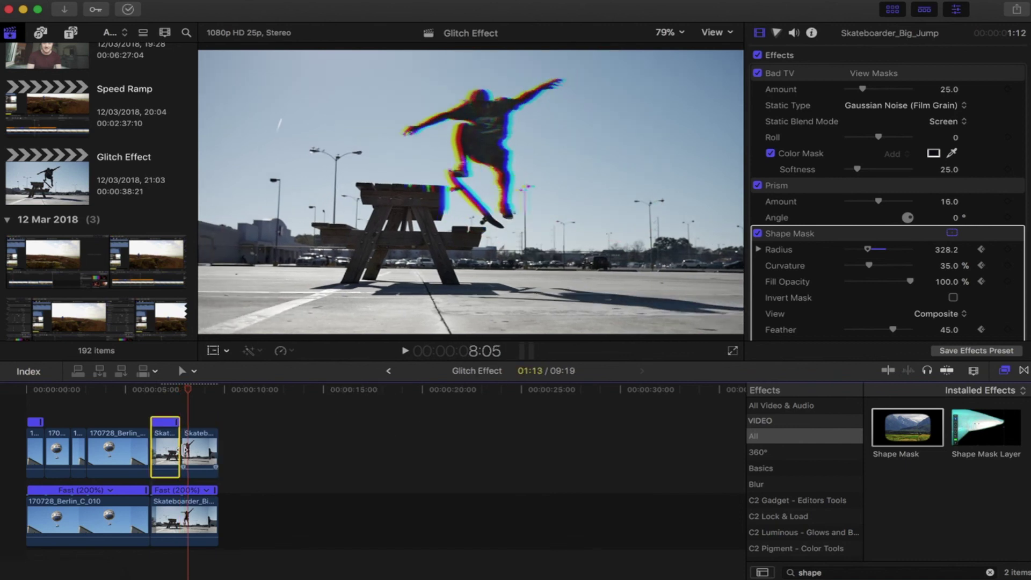
left_click(191, 451)
key("super+b")
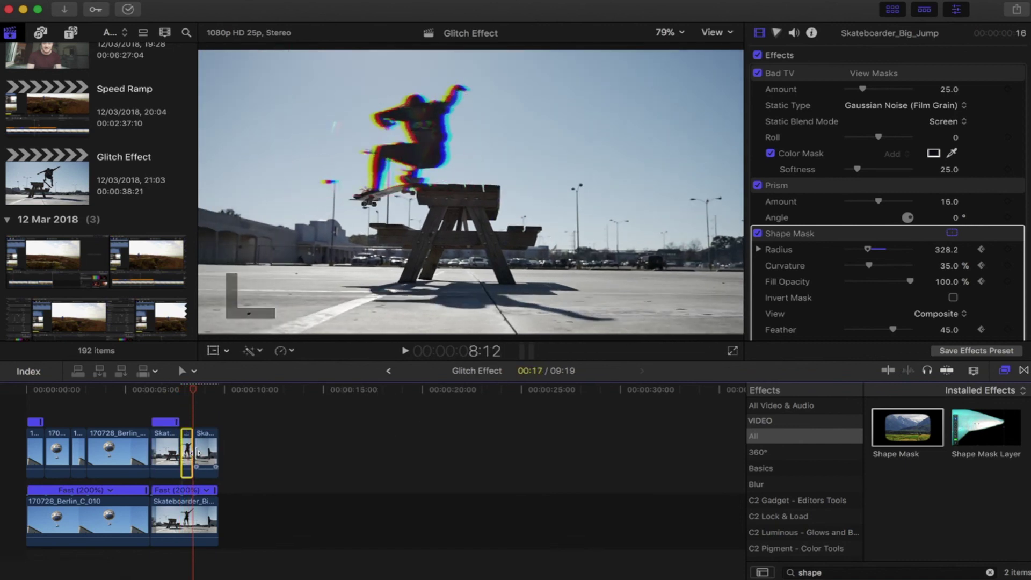
left_click(757, 54)
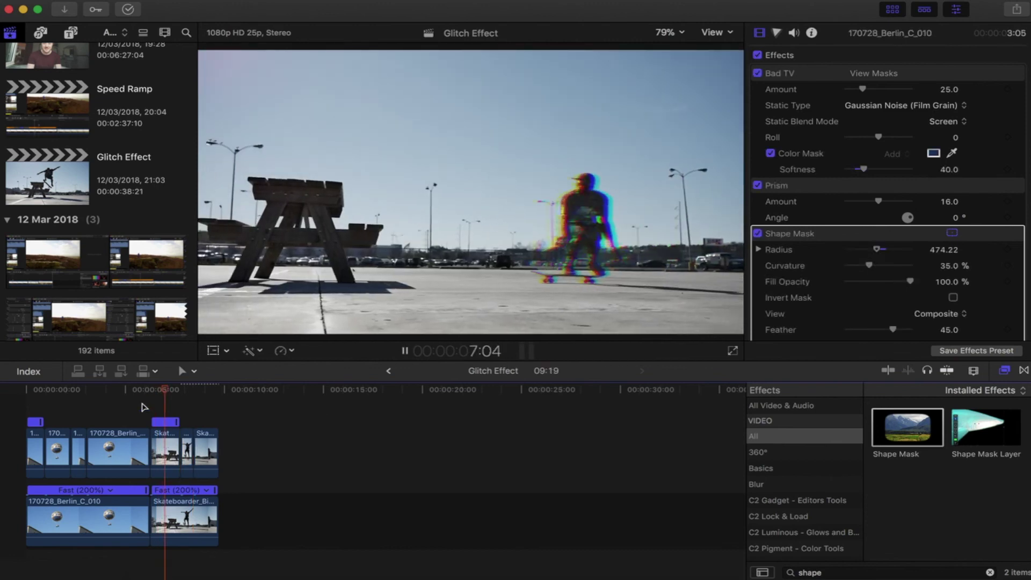